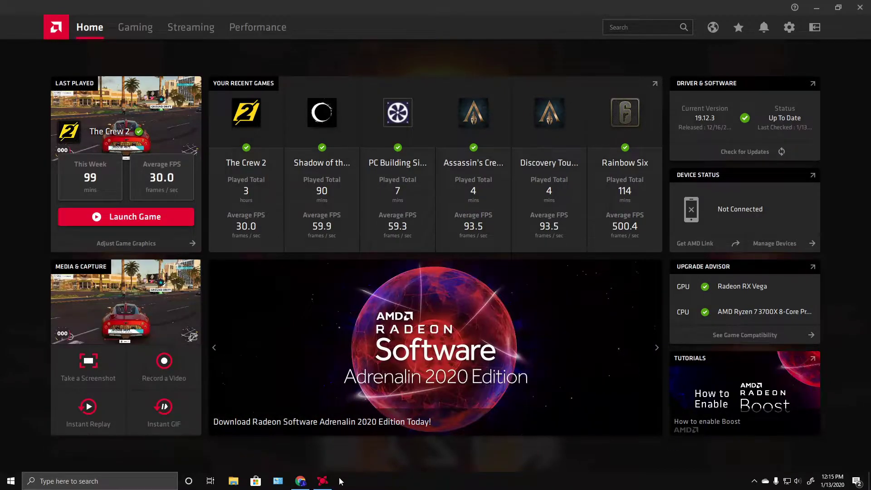
Step: Bring Chrome forward with the AMD Drivers guide on the AMD-PC-Builders Community site
mouse_move(303, 484)
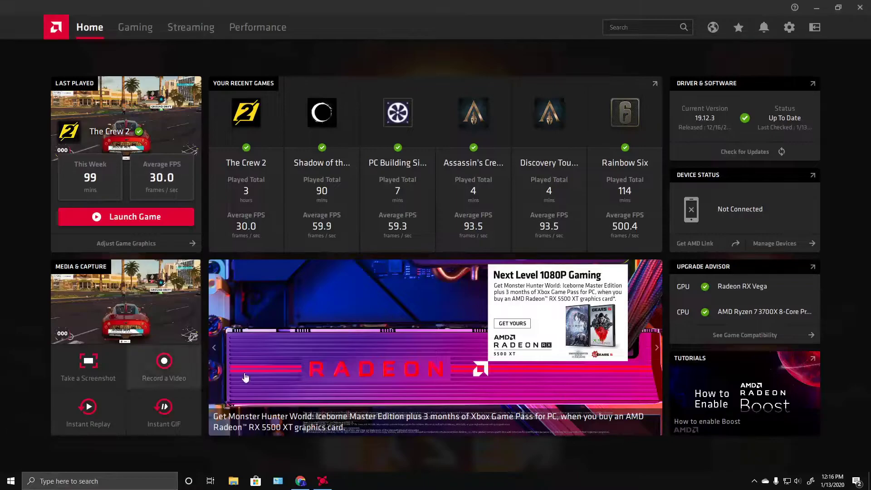
click(300, 480)
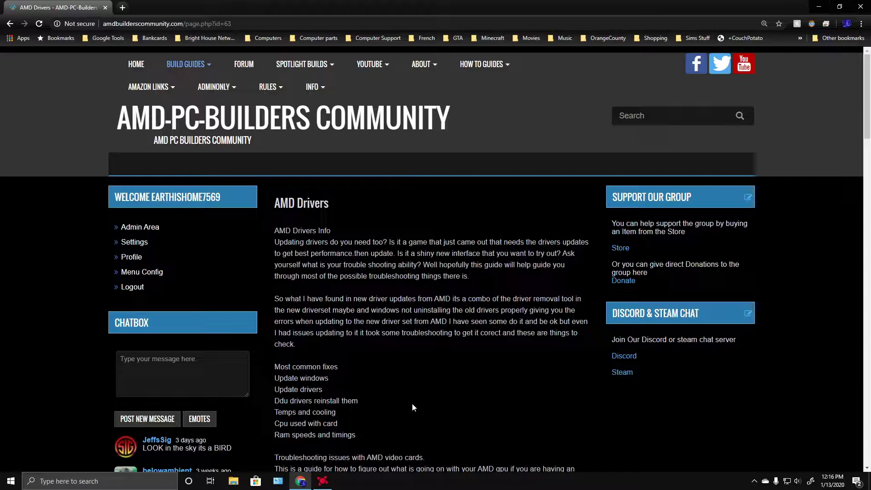
Step: Copy the guide's amd.com support link and paste it into a new tab's address bar
scroll(426, 393, down, 10)
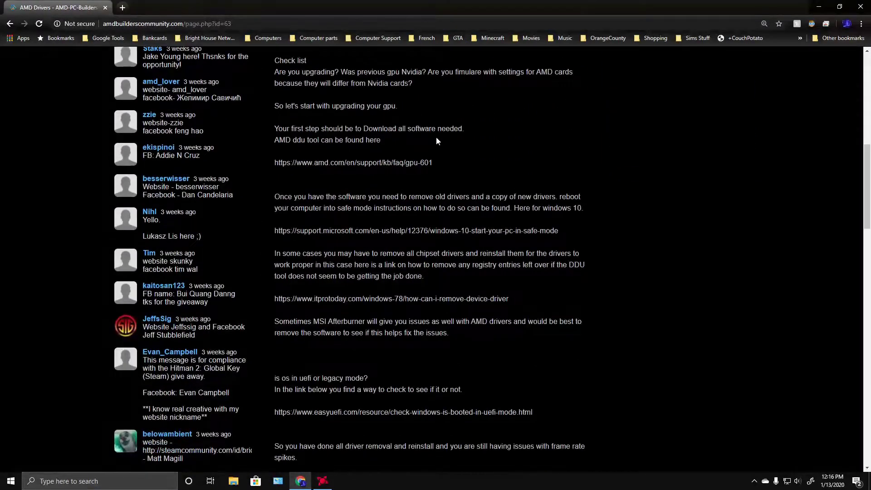
drag(443, 163, 275, 164)
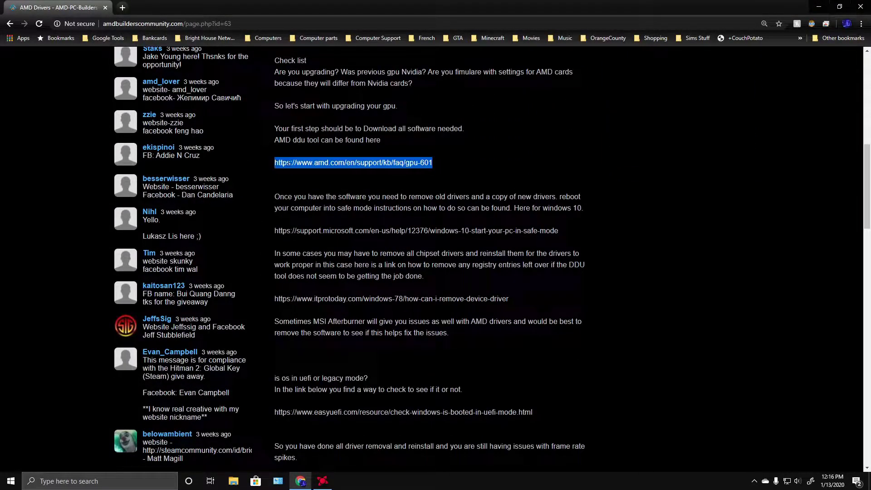
right_click(295, 163)
click(315, 168)
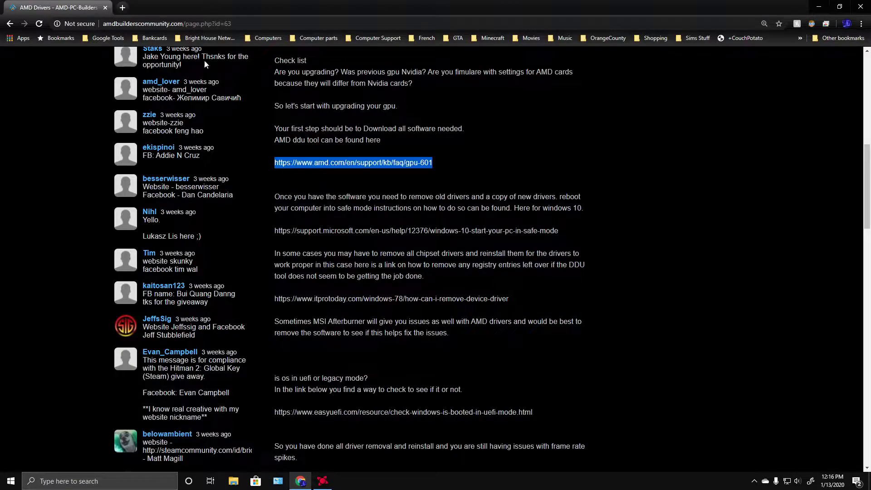
click(122, 7)
right_click(157, 24)
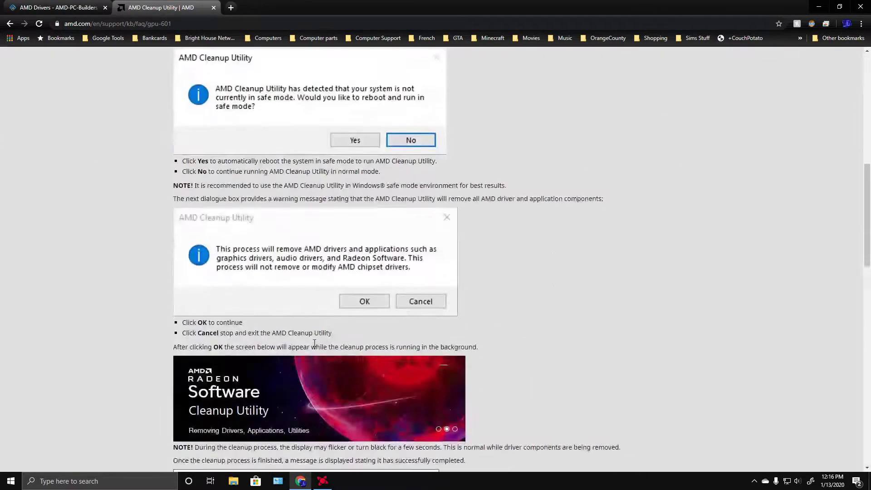
Step: Return to the AMD Drivers - AMD-PC-Builders tab and scroll back to the top
click(50, 5)
scroll(387, 407, up, 15)
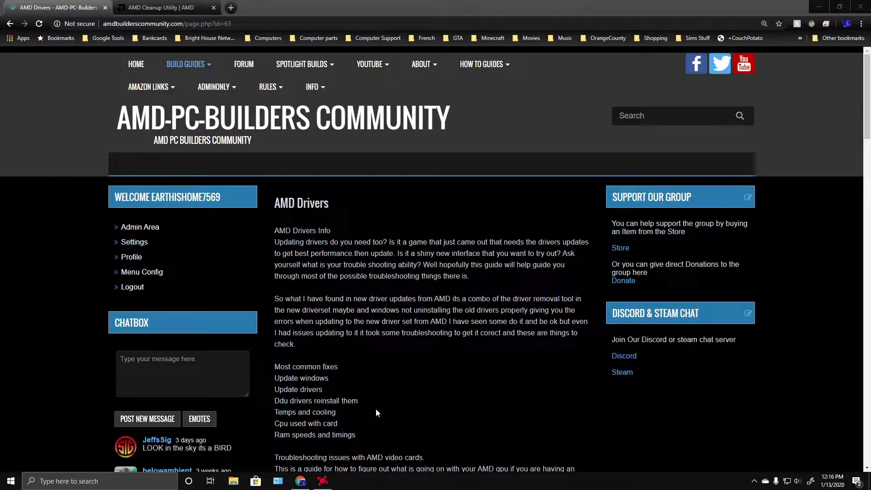
scroll(363, 413, down, 9)
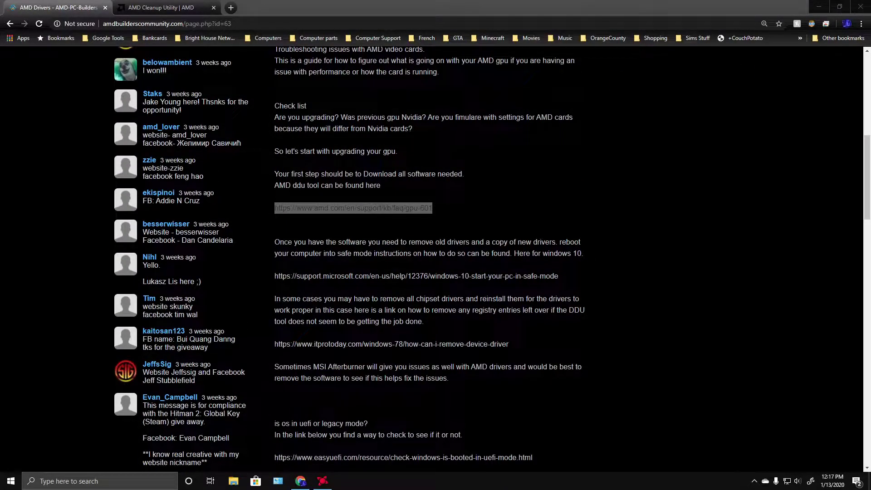
scroll(542, 290, down, 3)
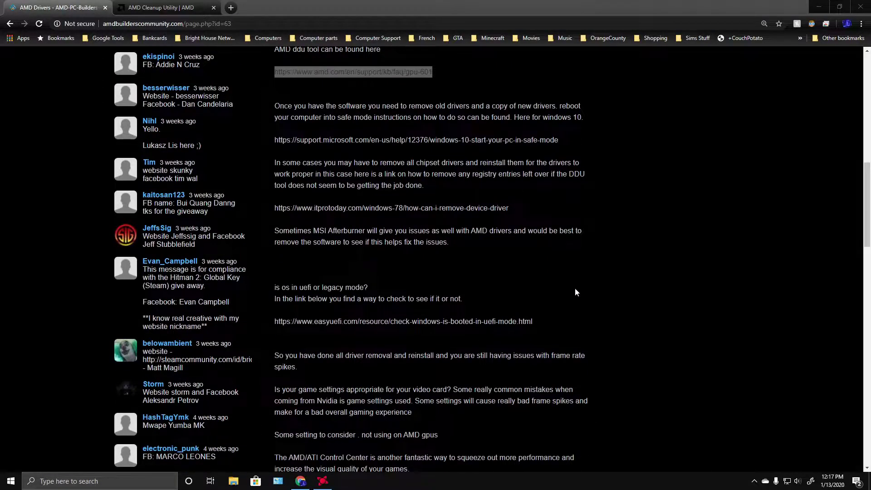
scroll(571, 289, up, 15)
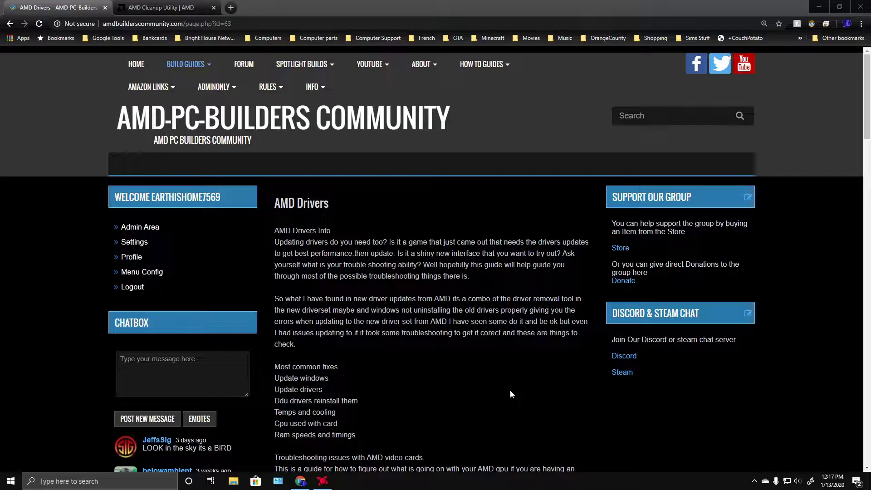
scroll(510, 390, down, 8)
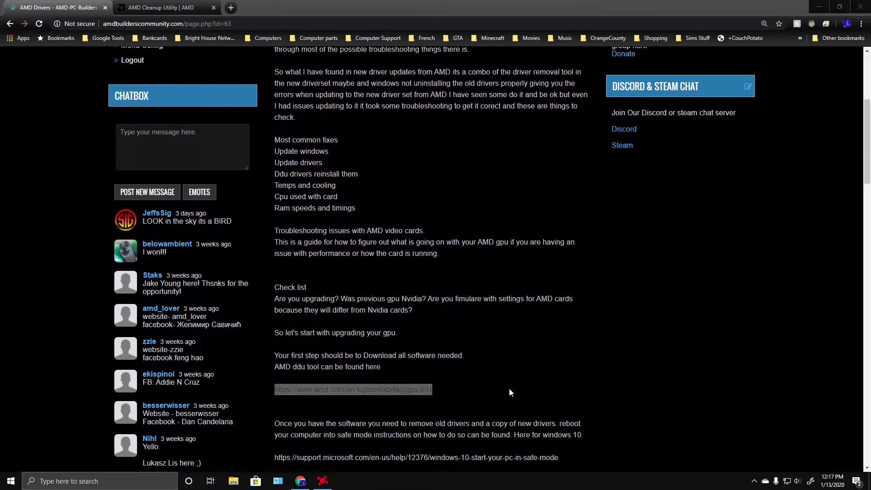
scroll(506, 391, down, 2)
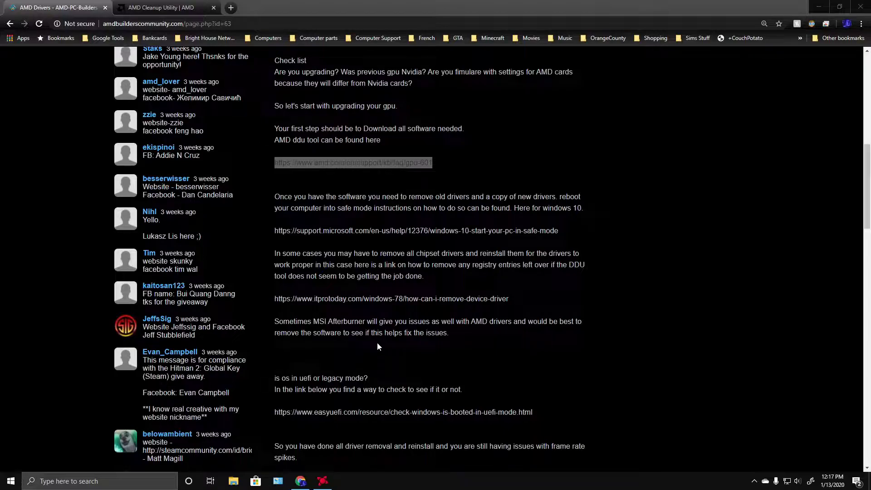
scroll(377, 346, down, 1)
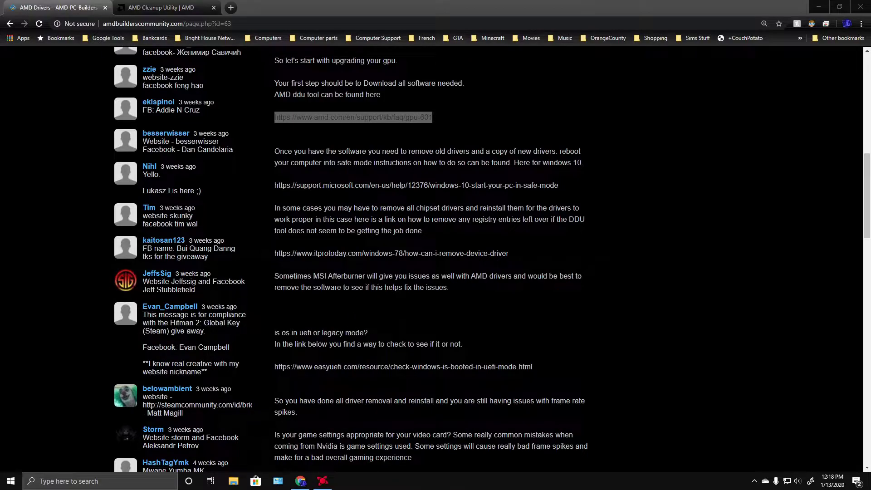
Step: Search Google for 'amd driver 19.12.1' in a new tab and open AMD's official release notes
click(231, 7)
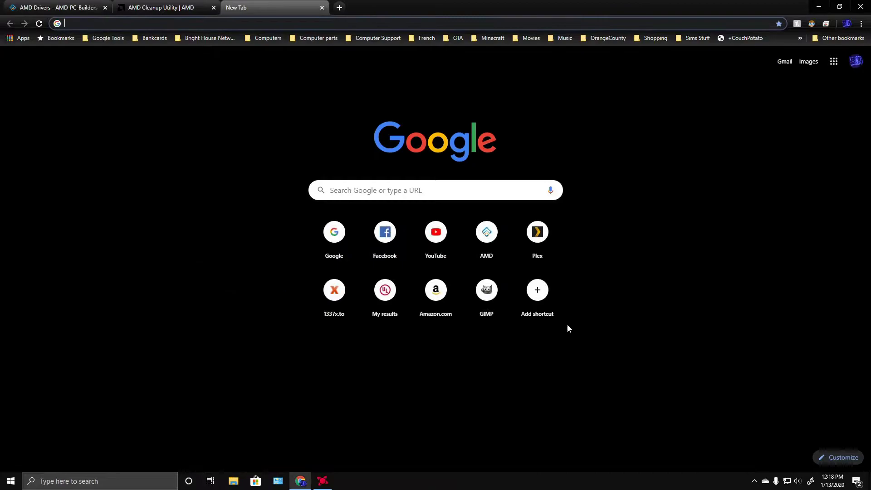
click(335, 233)
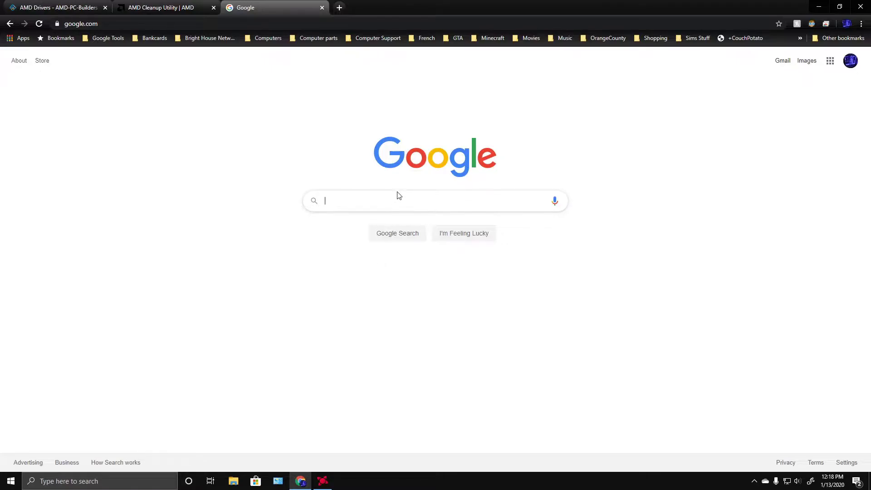
text(AMD)
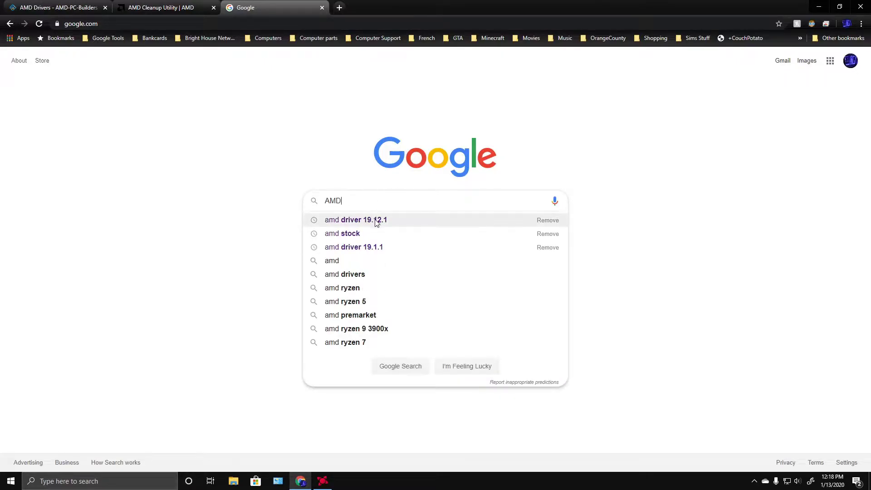
click(377, 219)
click(154, 142)
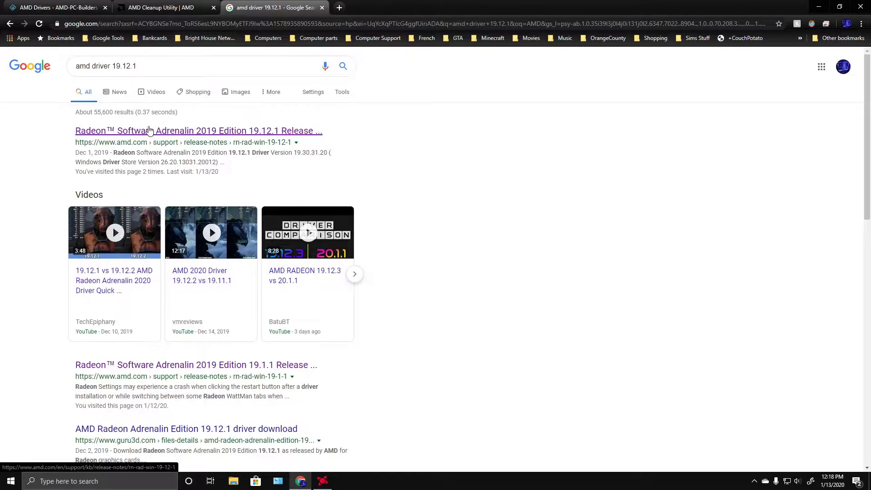
scroll(414, 199, down, 1)
scroll(410, 188, down, 20)
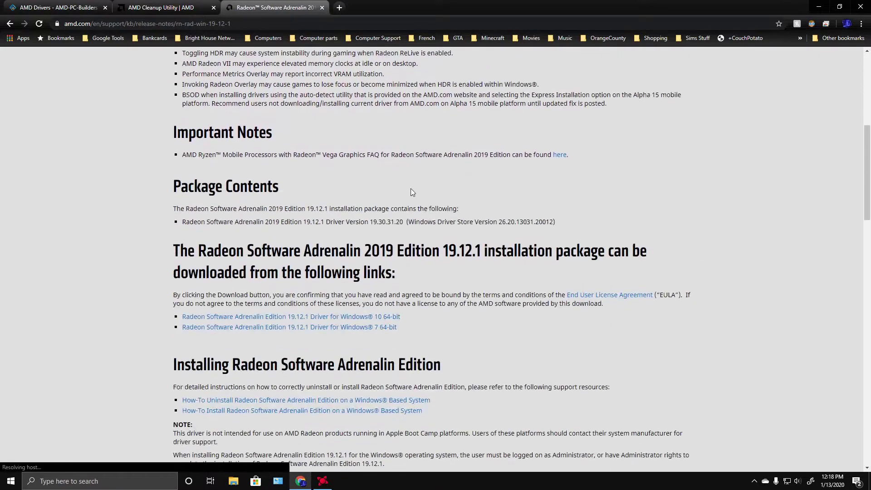
scroll(452, 210, up, 20)
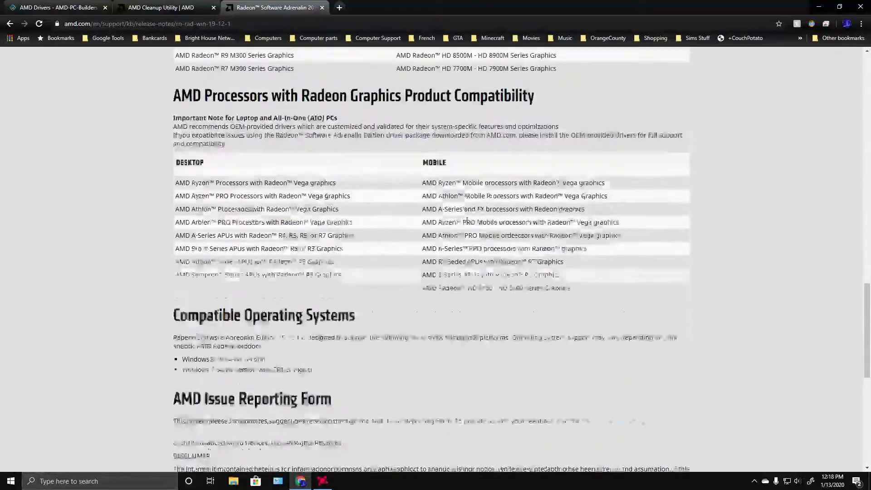
scroll(471, 227, up, 2)
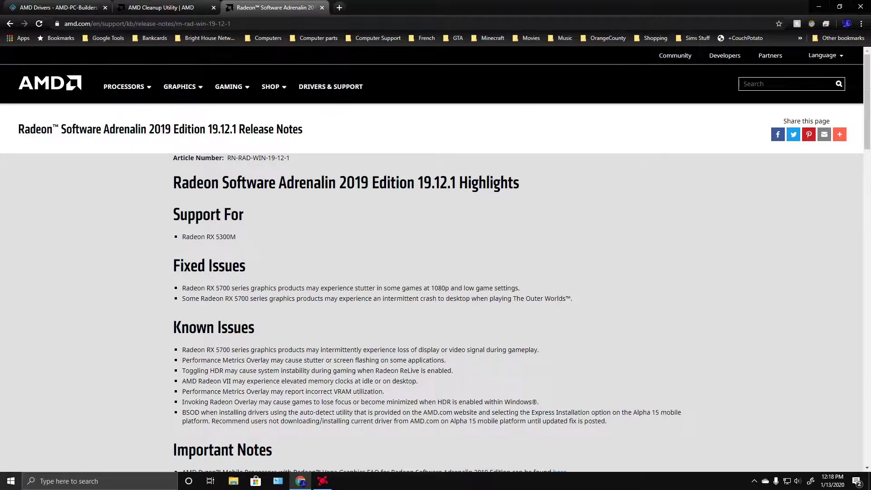
Step: Search Google for 'AMD 19.5.1' in a new tab
click(345, 13)
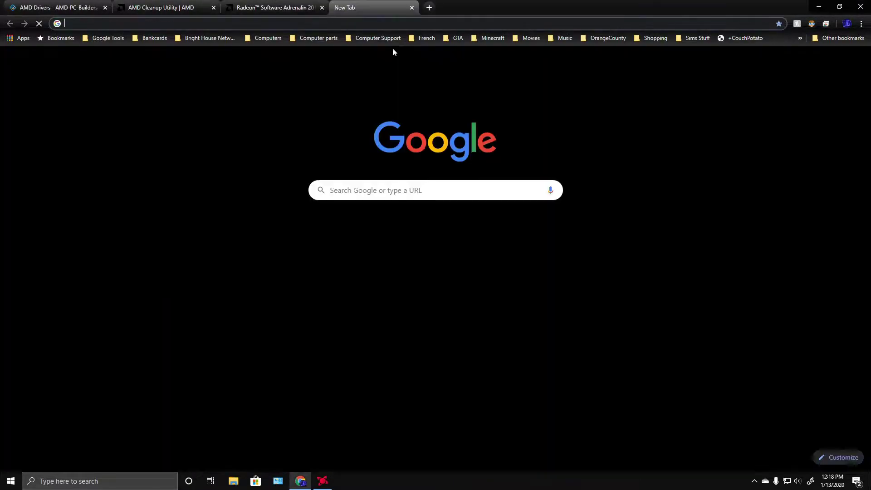
click(334, 229)
click(349, 207)
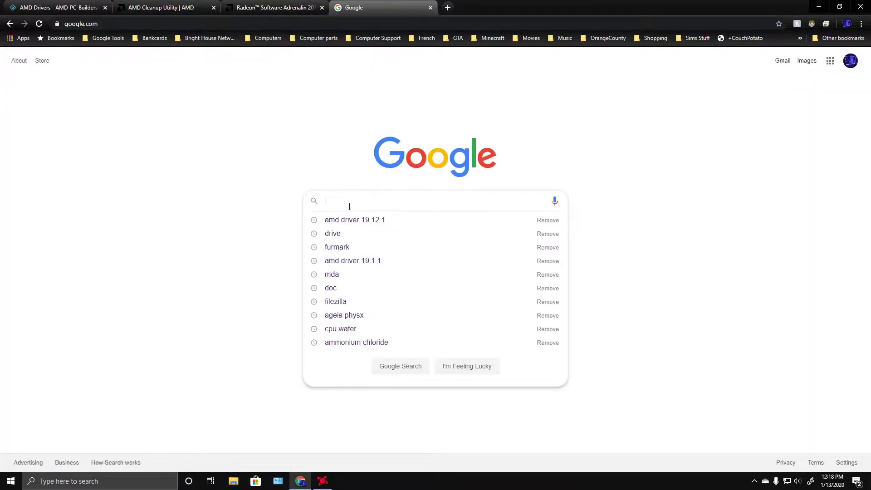
text(AMD 1)
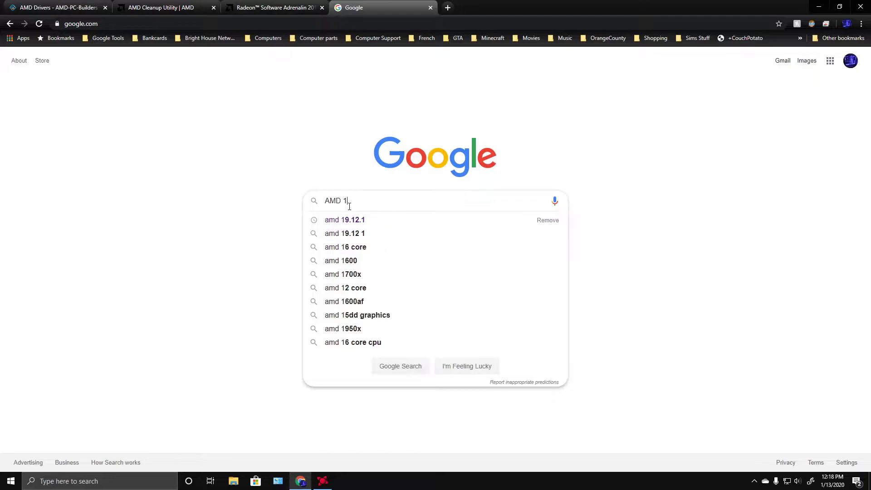
text(9.5.1)
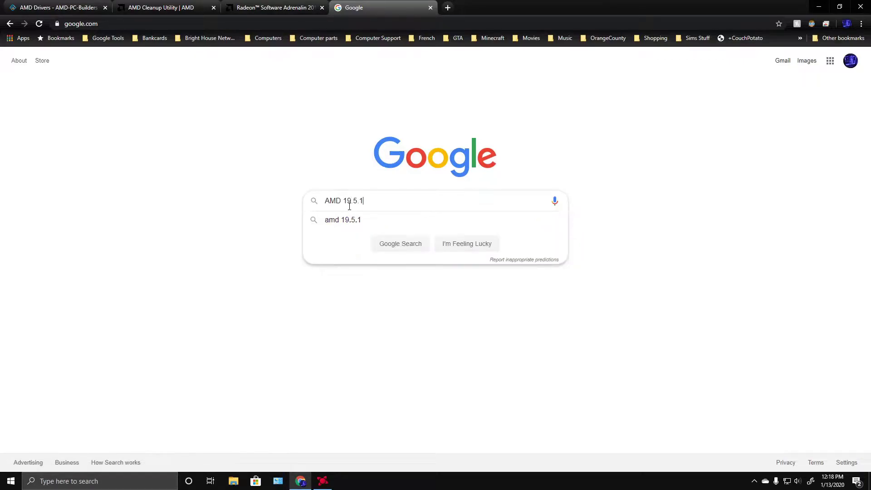
key(Return)
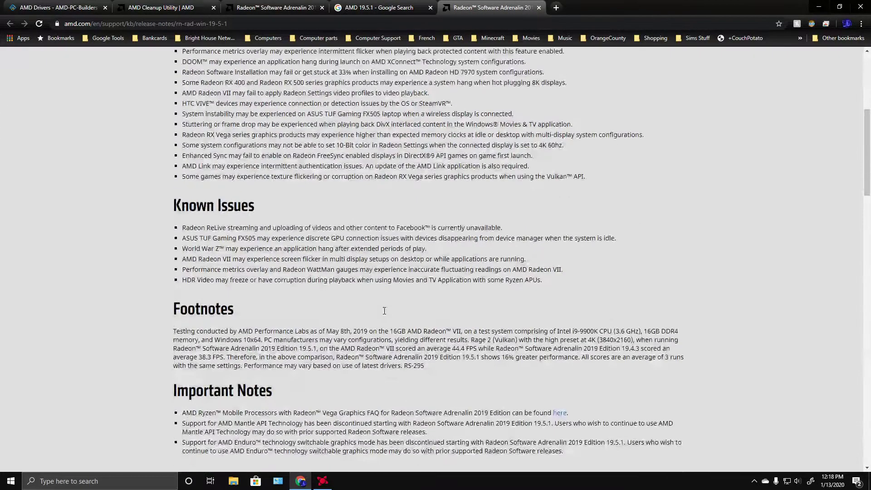
scroll(385, 311, down, 18)
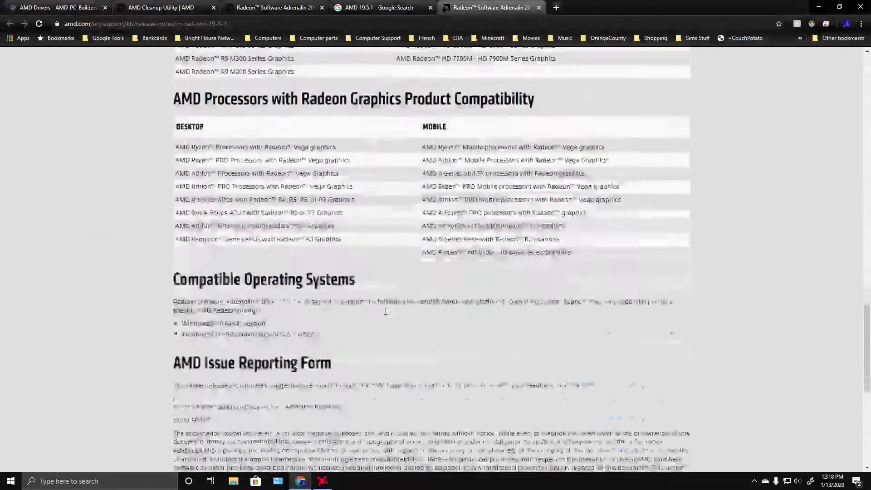
Step: Review the 19.5.1 release notes and highlight the version number in the title
scroll(390, 312, up, 15)
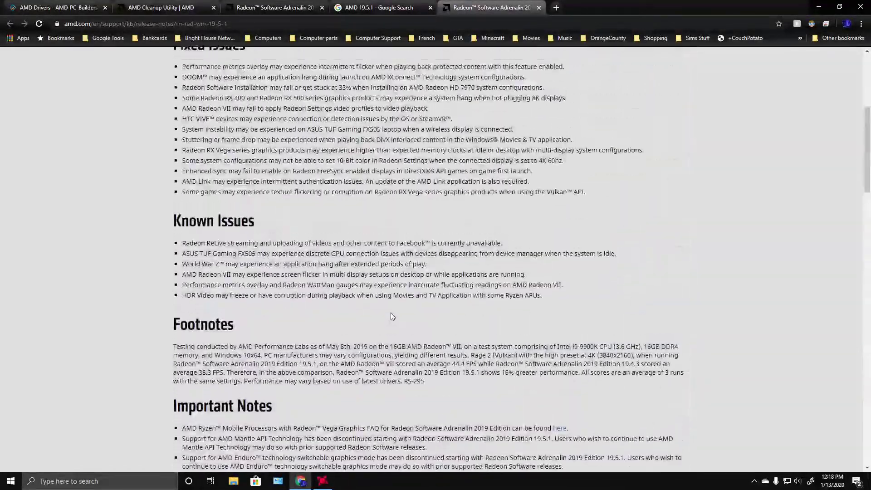
scroll(390, 312, up, 6)
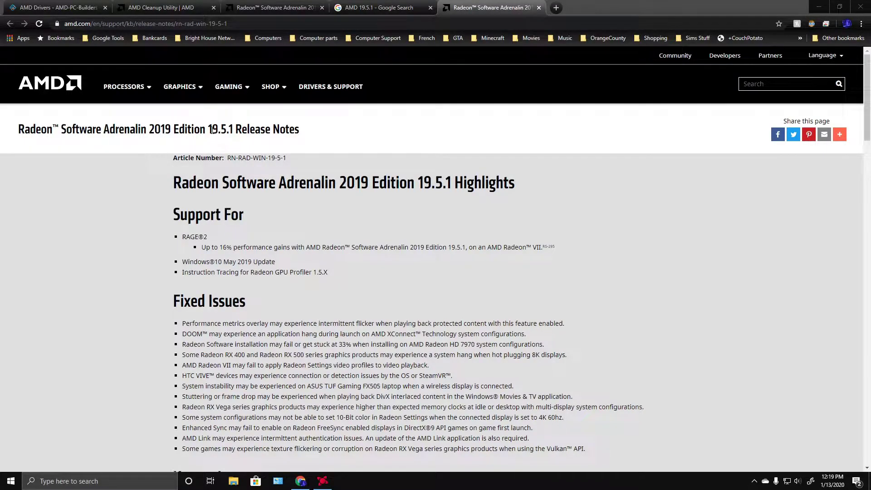
drag(210, 128, 232, 129)
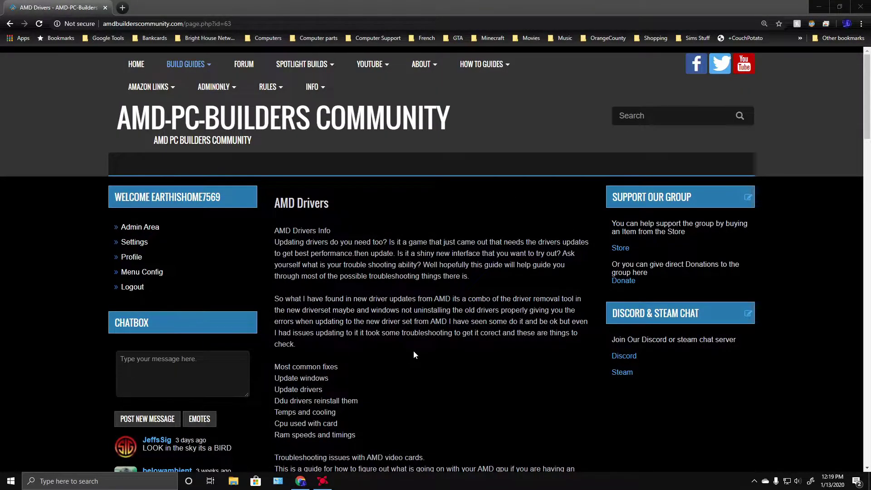
Step: Scroll the guide and highlight the 'is os in uefi or legacy mode?' question
scroll(413, 352, down, 12)
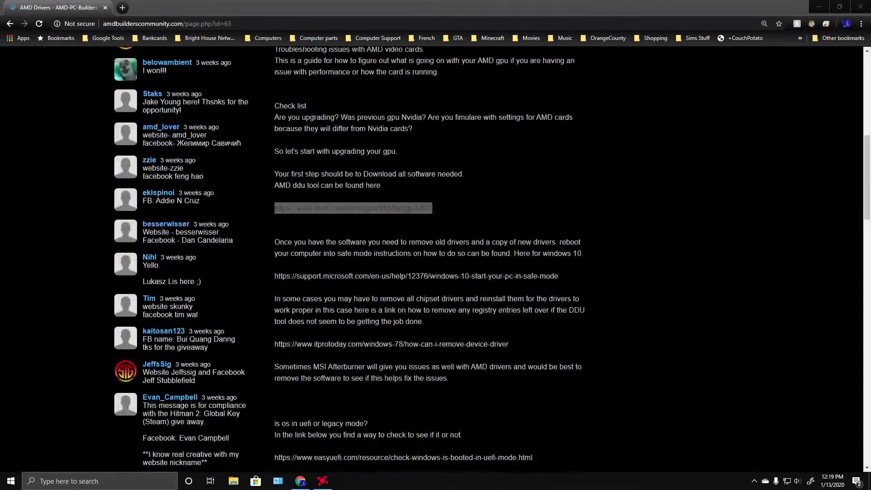
scroll(449, 354, down, 1)
scroll(488, 339, down, 7)
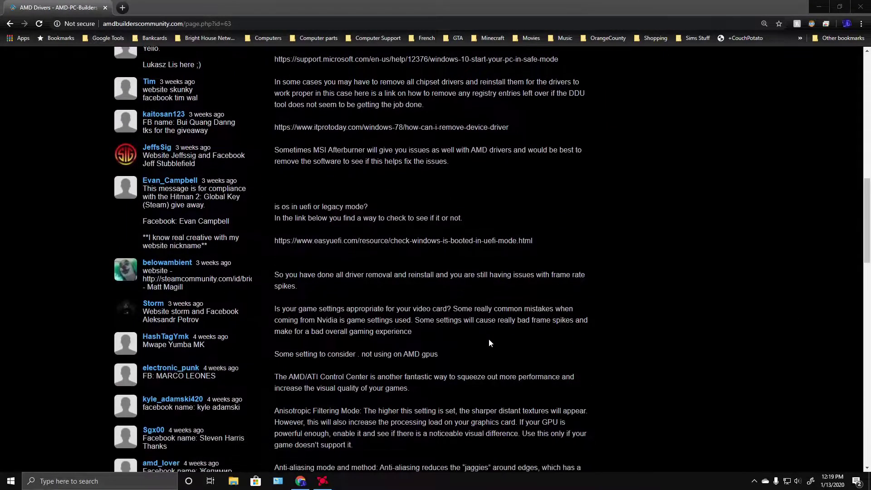
scroll(488, 339, up, 7)
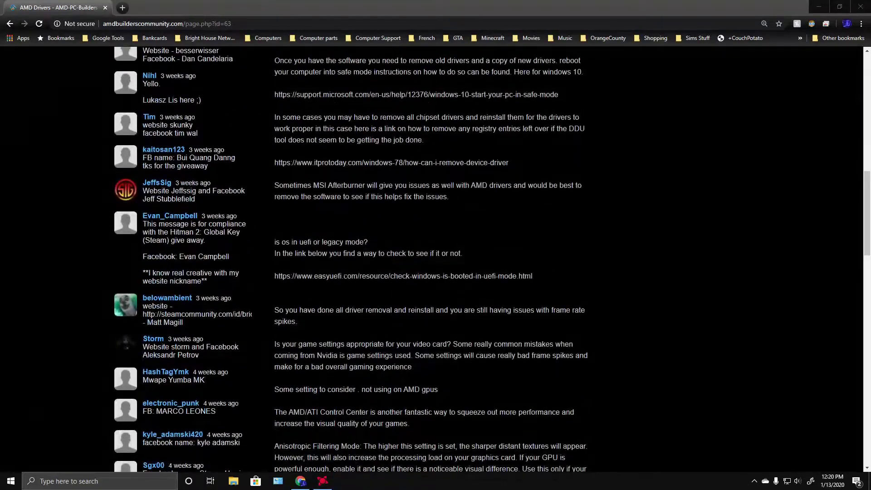
drag(275, 242, 392, 244)
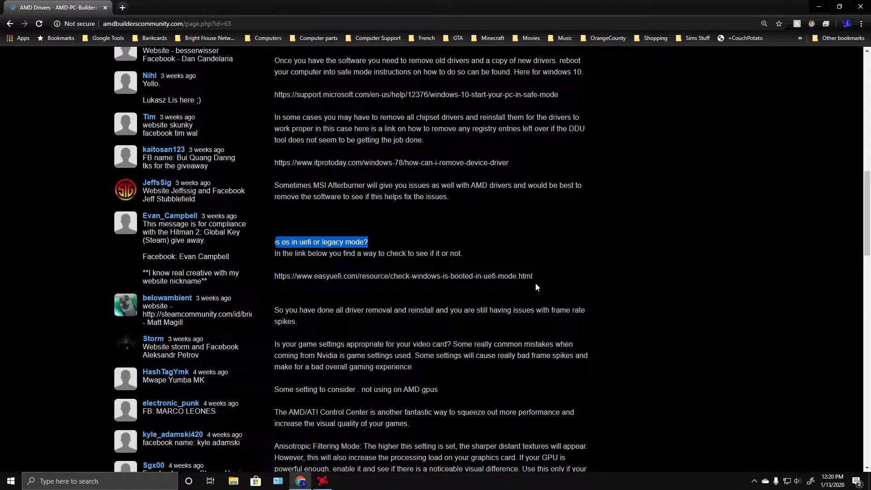
scroll(535, 282, down, 2)
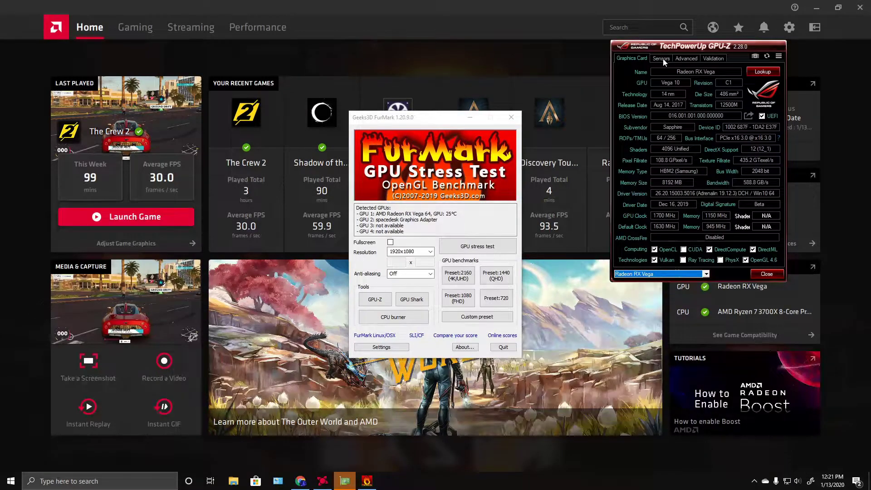
Step: Arrange GPU-Z beside FurMark and log GPU-Z sensor readings to 'GPU-Z Sensor Log' on the Desktop
drag(710, 42, 614, 74)
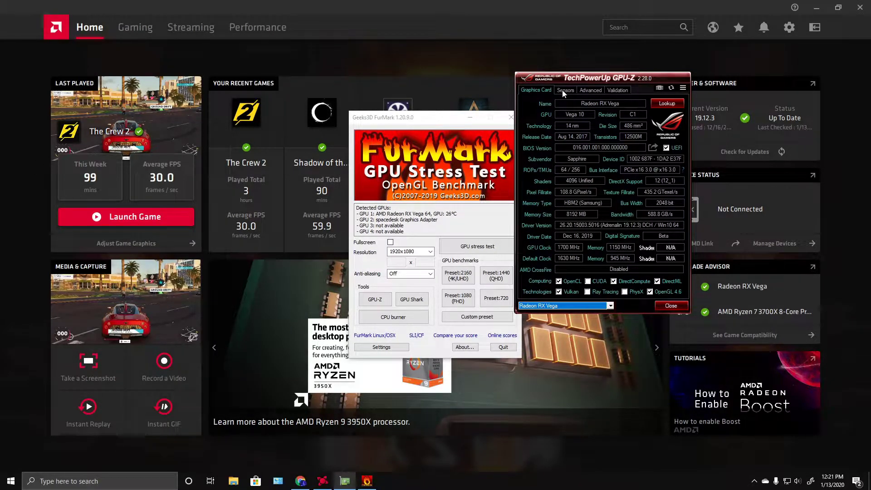
drag(437, 117, 338, 136)
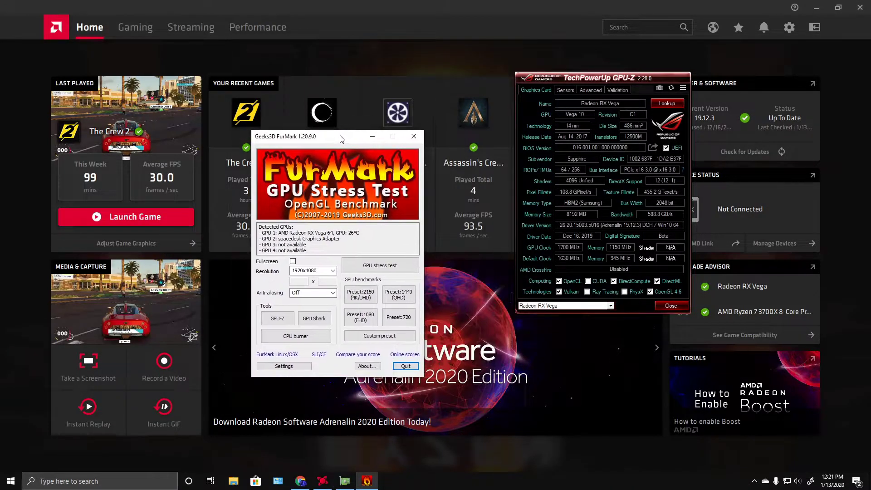
click(565, 91)
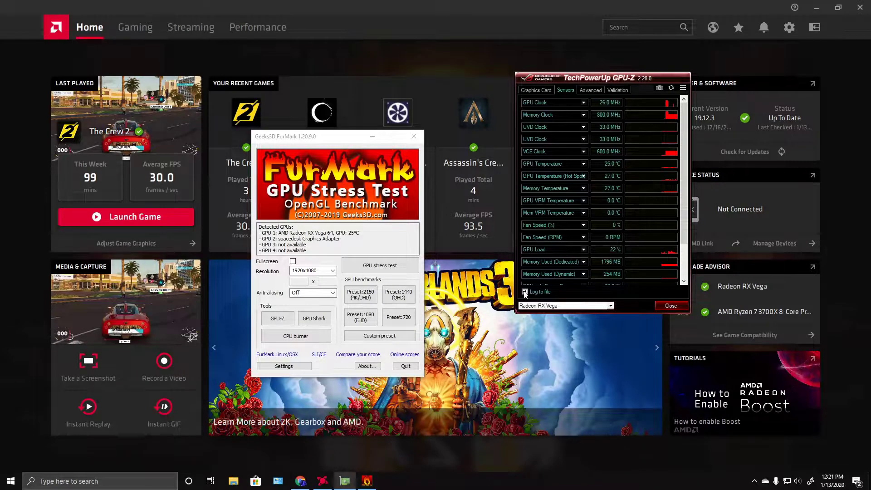
click(524, 292)
drag(643, 88, 426, 95)
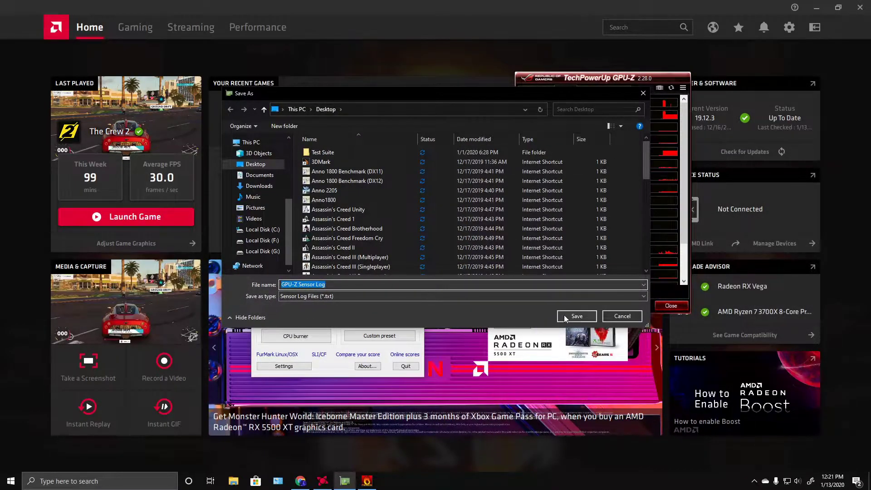
click(582, 317)
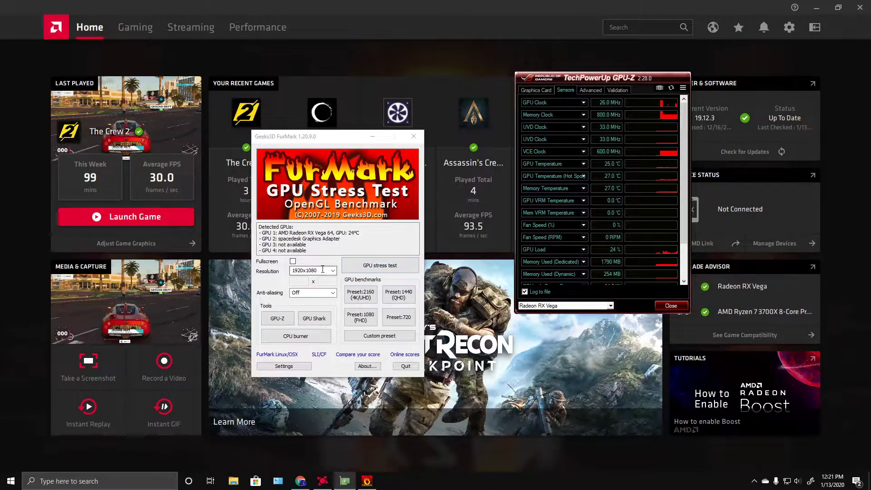
Step: Run FurMark's GPU stress test briefly, stop it with Esc, then quit FurMark and GPU-Z
click(388, 270)
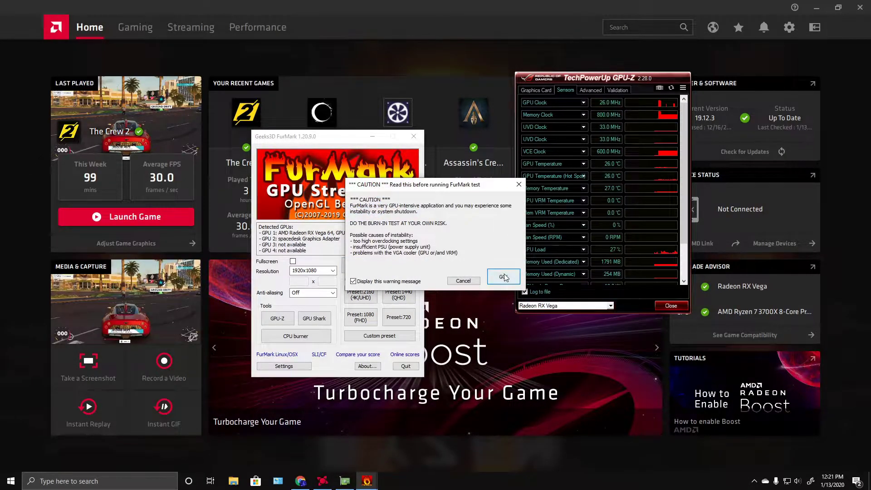
click(503, 277)
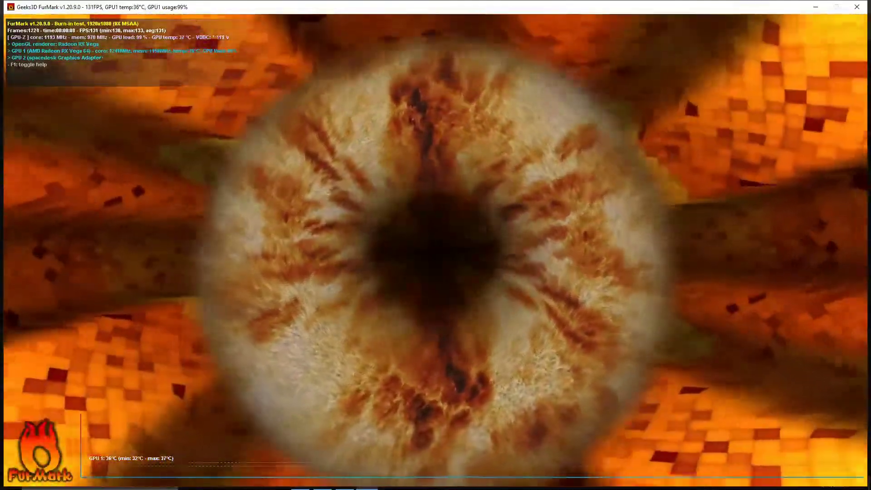
key(Escape)
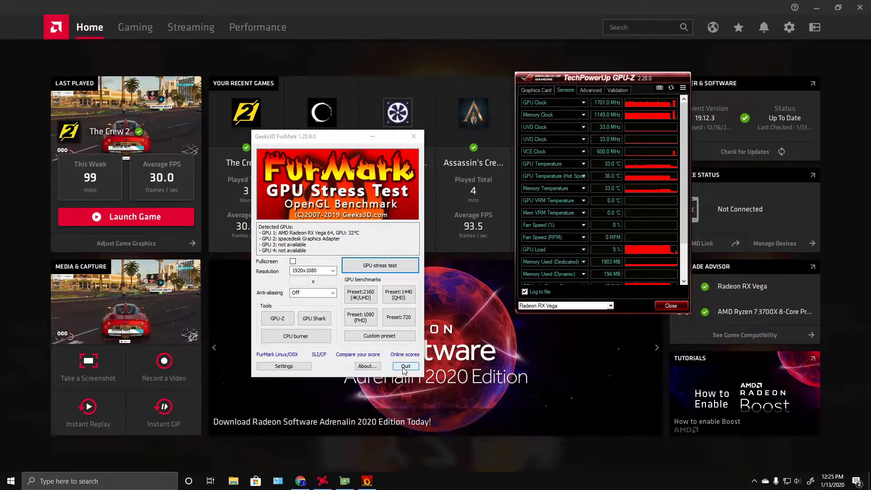
click(405, 367)
click(670, 306)
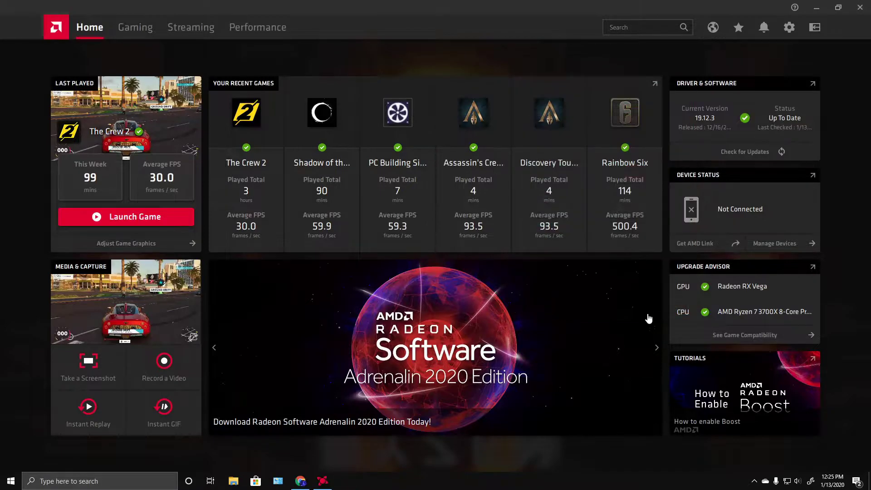
Step: Minimize Radeon Software, screenshot the desktop, and open GPU-Z Sensor Log with Notepad++
click(815, 7)
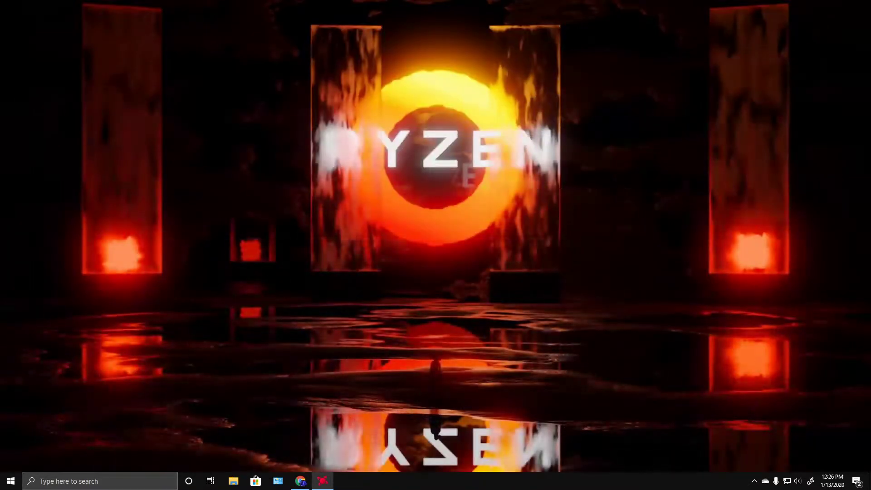
key(Print)
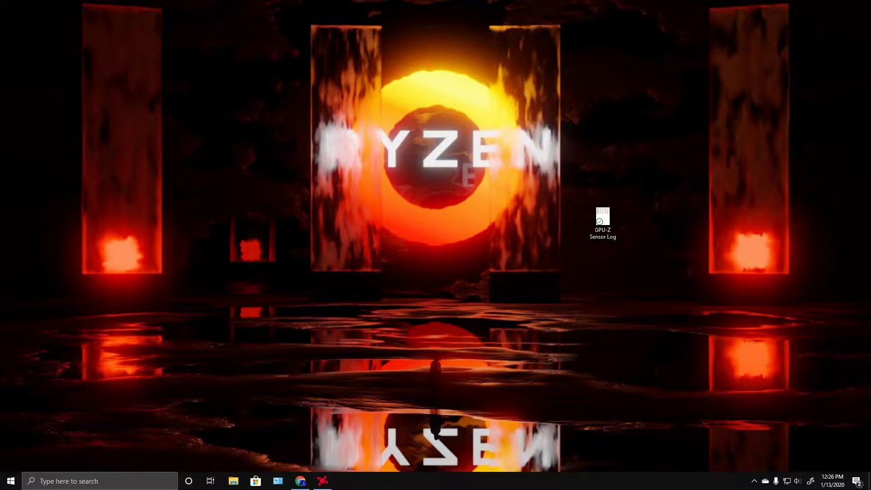
right_click(608, 231)
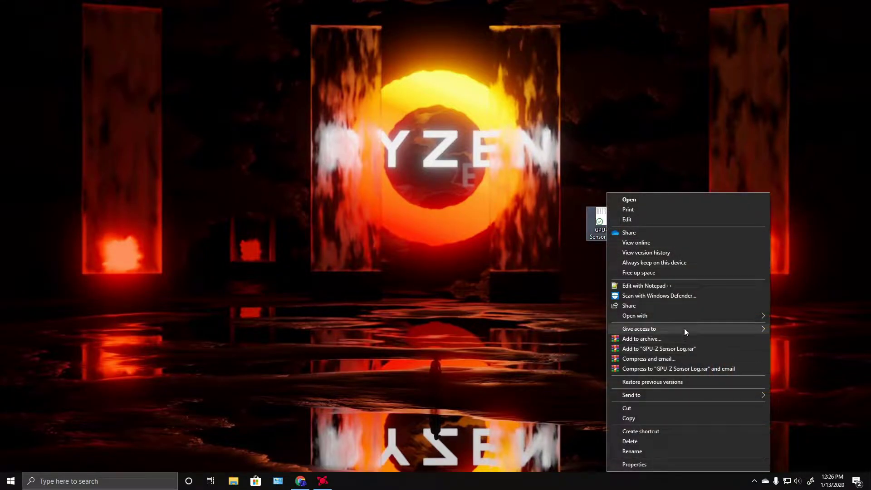
mouse_move(681, 316)
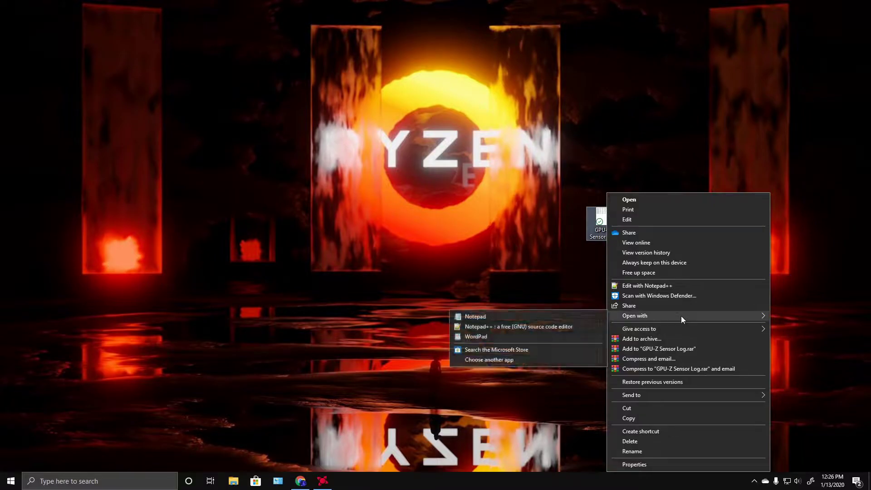
click(546, 325)
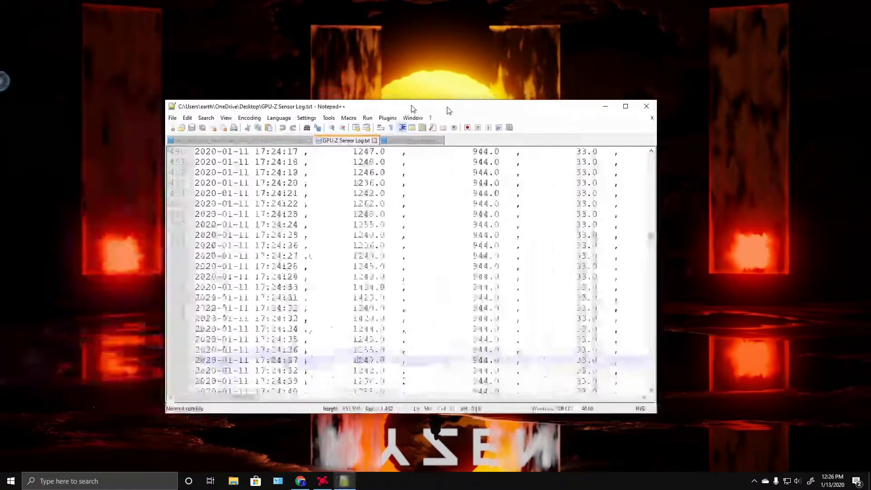
Step: Maximize the Notepad++ window and browse the log's columns horizontally
drag(411, 96, 480, 95)
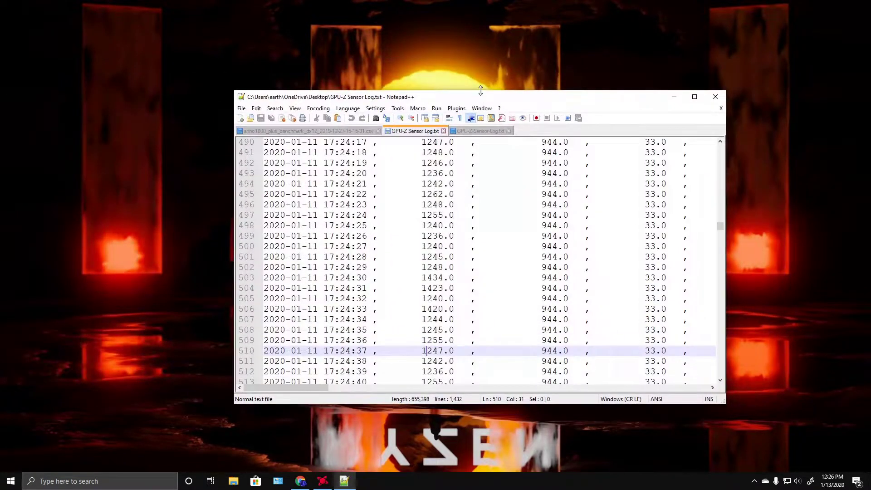
click(695, 97)
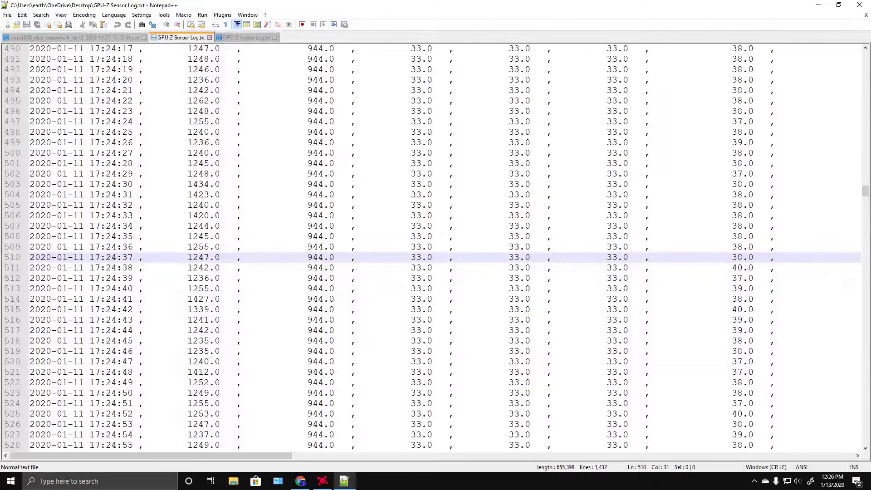
drag(865, 193, 864, 53)
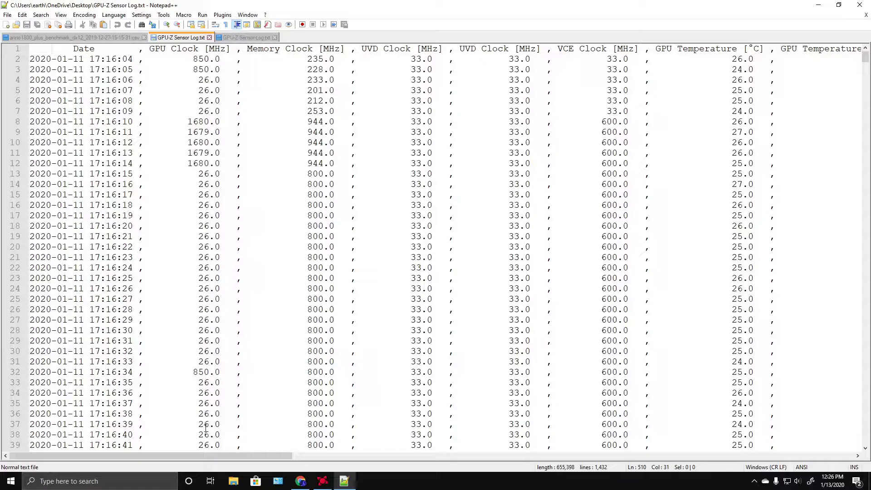
drag(100, 456, 224, 463)
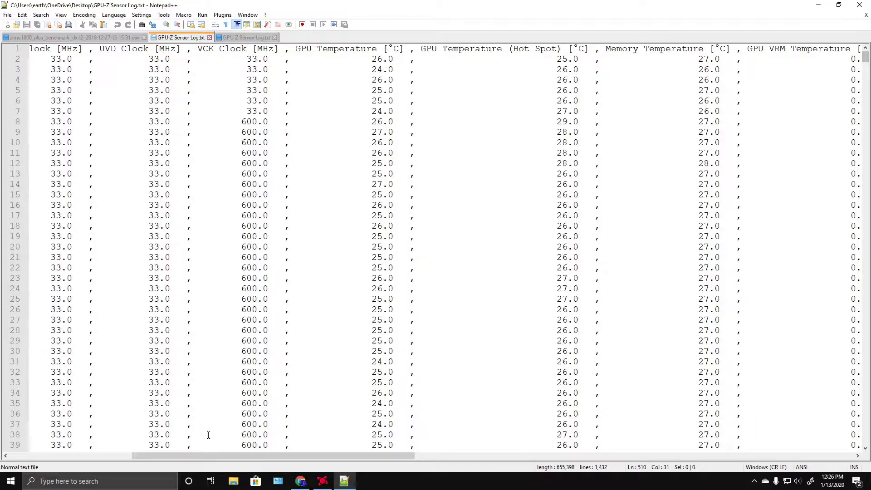
drag(300, 455, 113, 456)
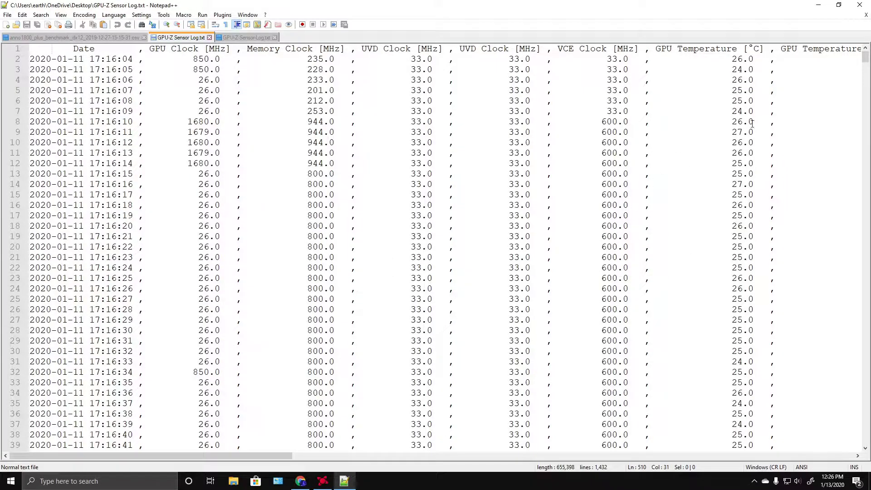
mouse_move(865, 58)
mouse_down()
mouse_move(865, 329)
mouse_move(865, 57)
mouse_up()
Step: Scroll to line 1431 and select the last entry's 1701.0 and 1149.0 clock values
scroll(393, 300, down, 7)
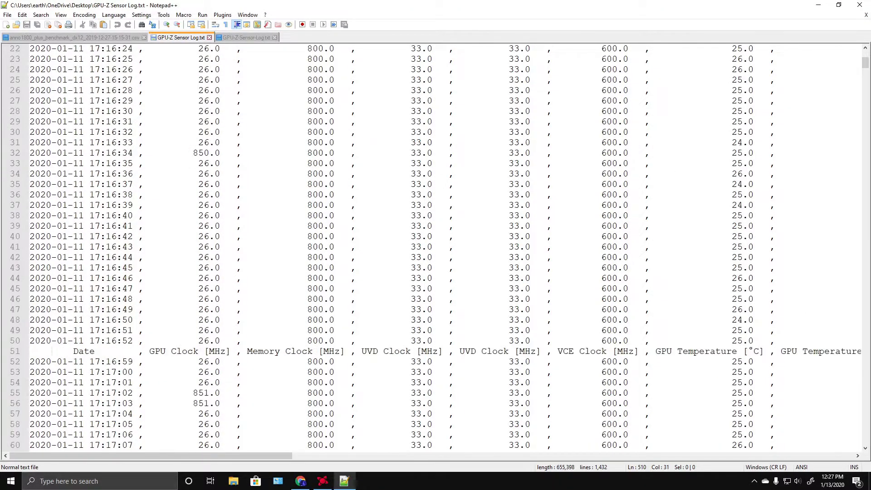
drag(865, 64, 865, 258)
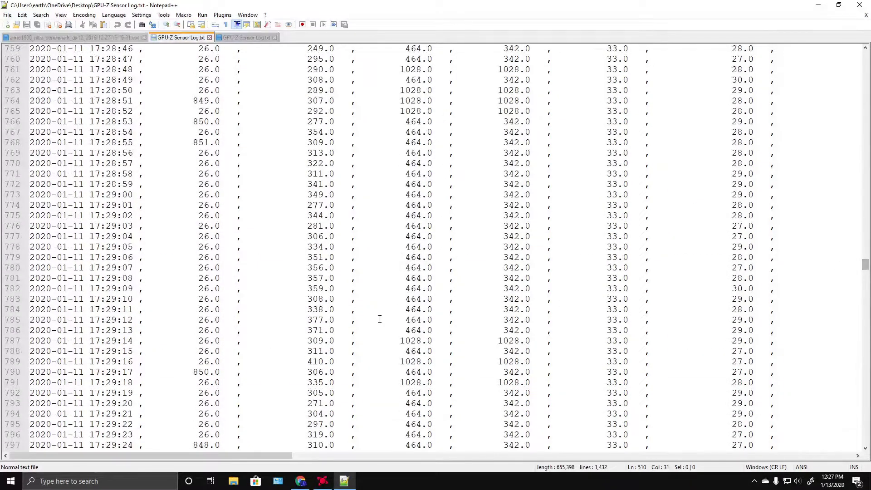
scroll(375, 320, down, 6)
scroll(375, 319, down, 20)
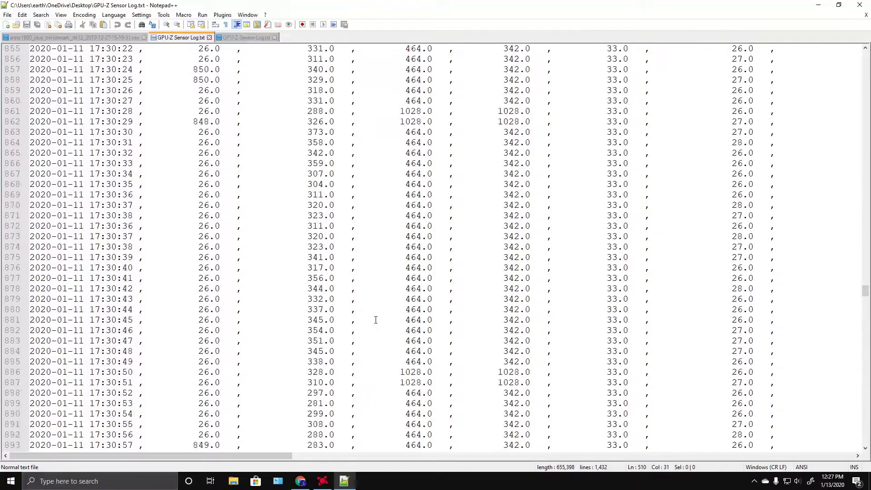
drag(865, 293, 856, 444)
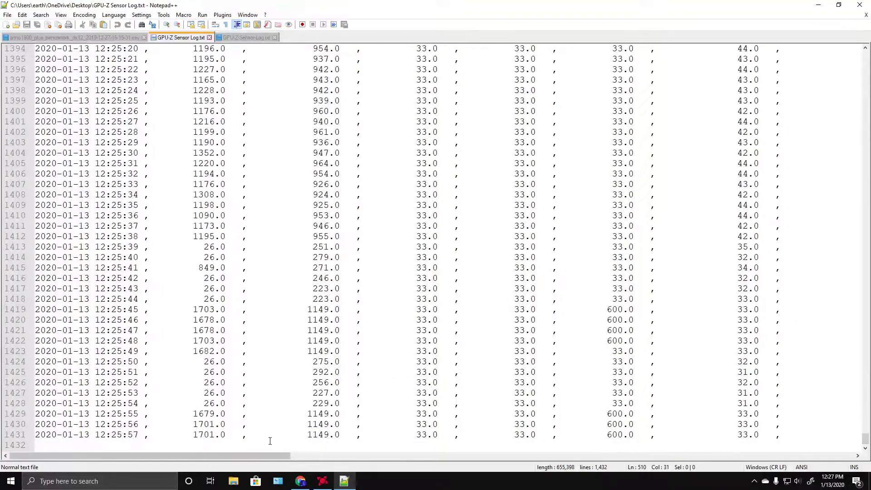
drag(187, 434, 823, 436)
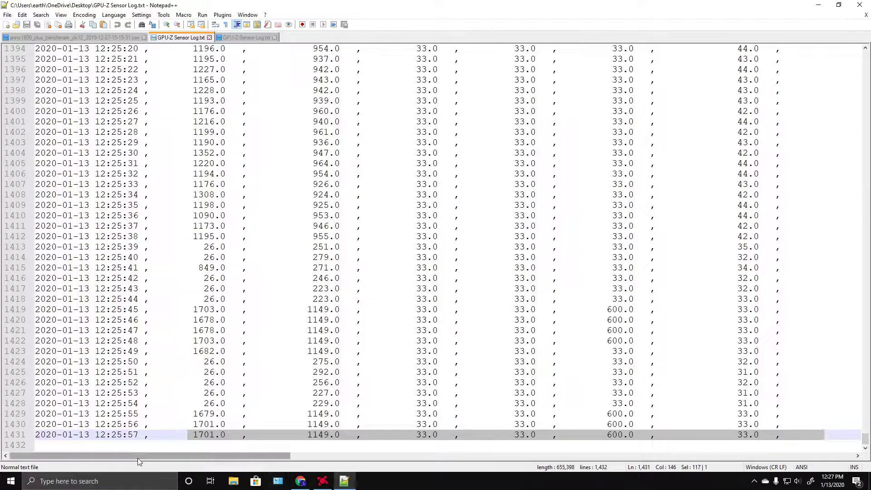
mouse_move(144, 455)
mouse_down()
mouse_move(289, 465)
mouse_move(347, 480)
mouse_move(204, 467)
mouse_move(147, 458)
mouse_move(146, 450)
mouse_up()
Step: Inspect the GPU-Z log readings on lines 1409–1410, including the 44.0 value
click(192, 433)
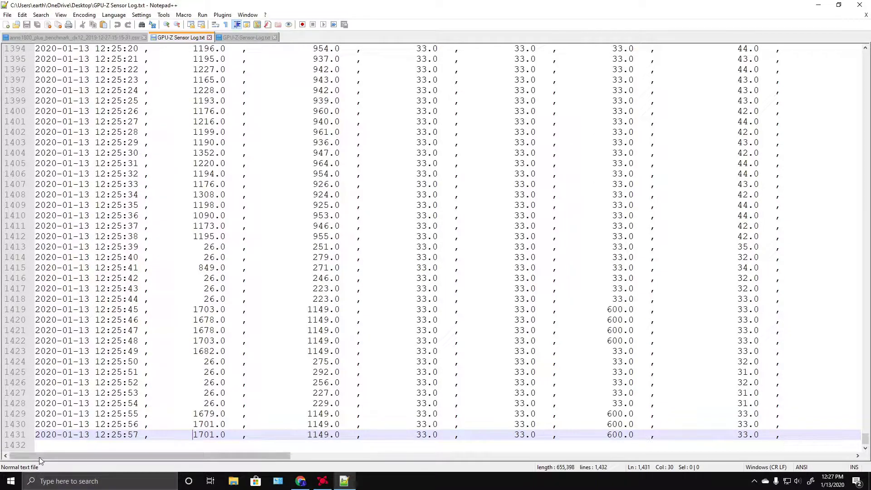
drag(64, 454, 147, 453)
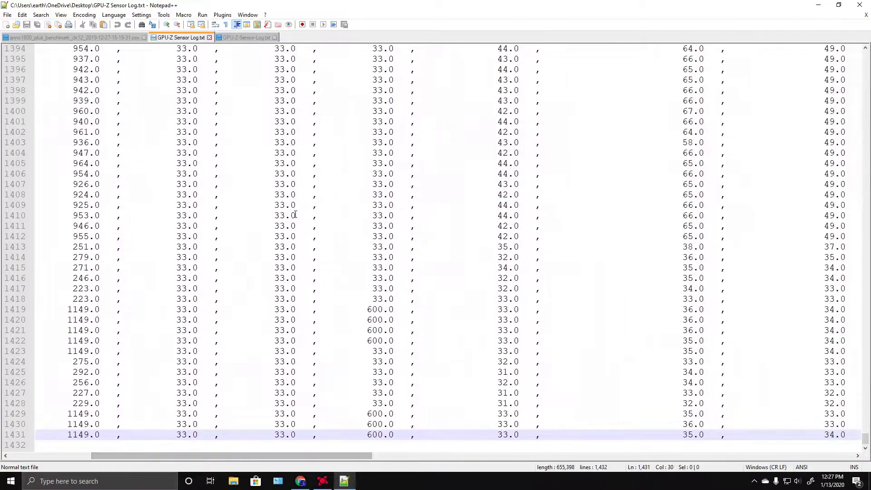
double_click(505, 214)
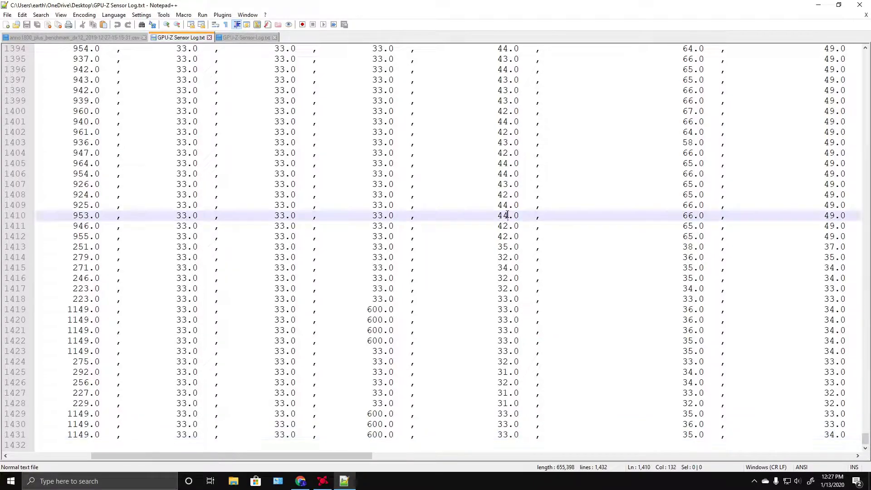
click(496, 215)
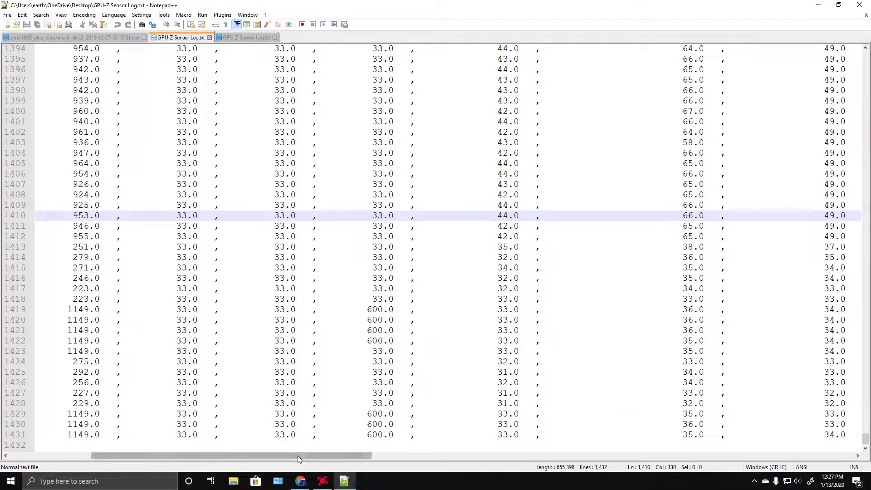
drag(297, 455, 218, 459)
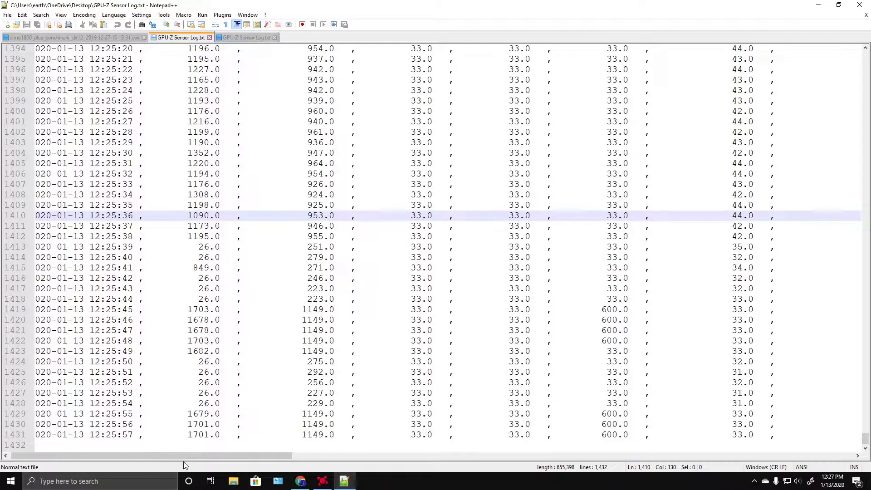
drag(183, 455, 194, 437)
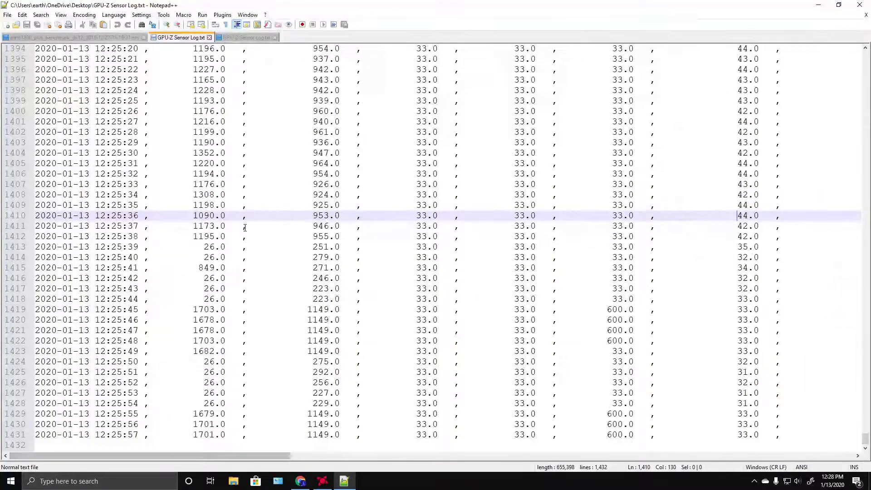
drag(195, 215, 772, 218)
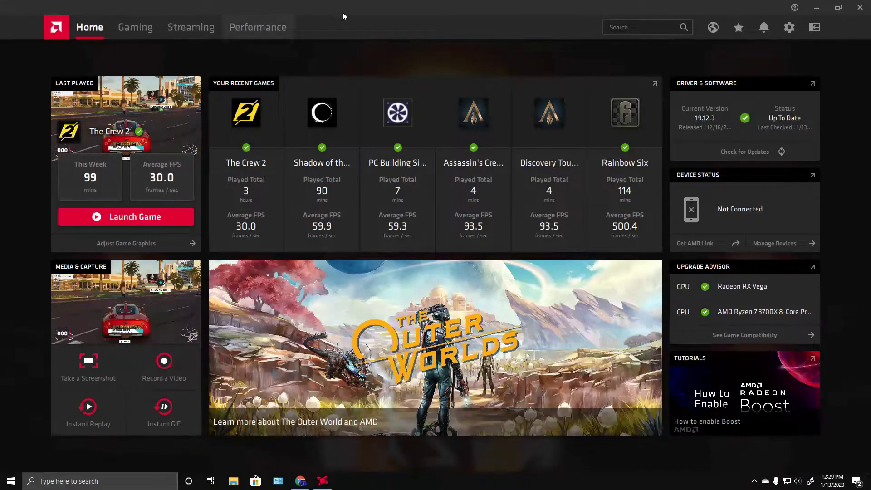
Step: Browse the Gaming games grid, Streaming and Performance tabs, then open the Tuning page
click(128, 28)
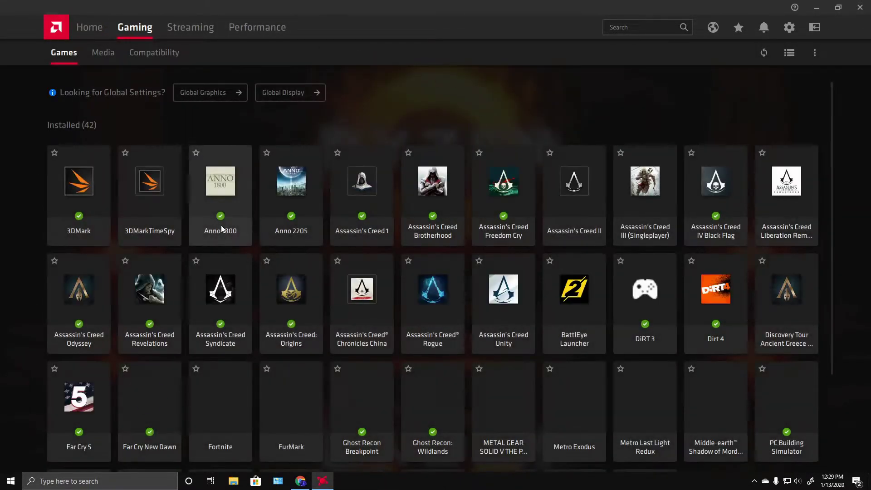
scroll(500, 316, down, 3)
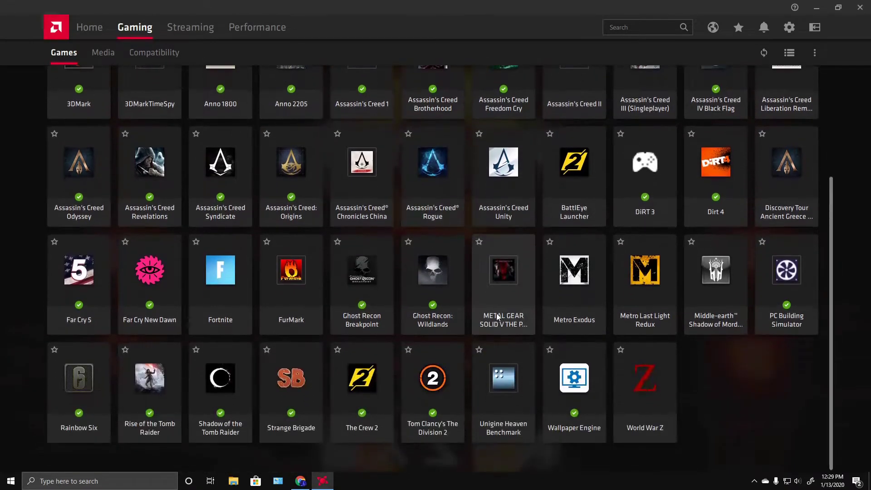
scroll(500, 316, up, 3)
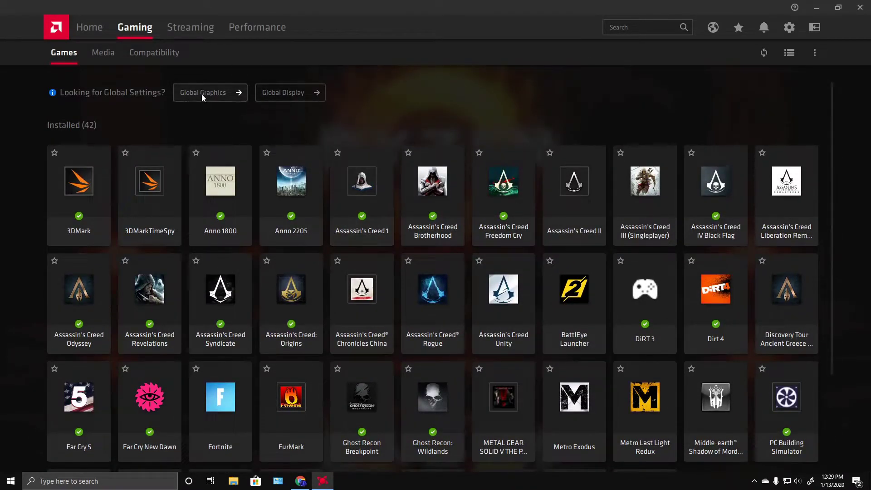
click(176, 26)
click(265, 26)
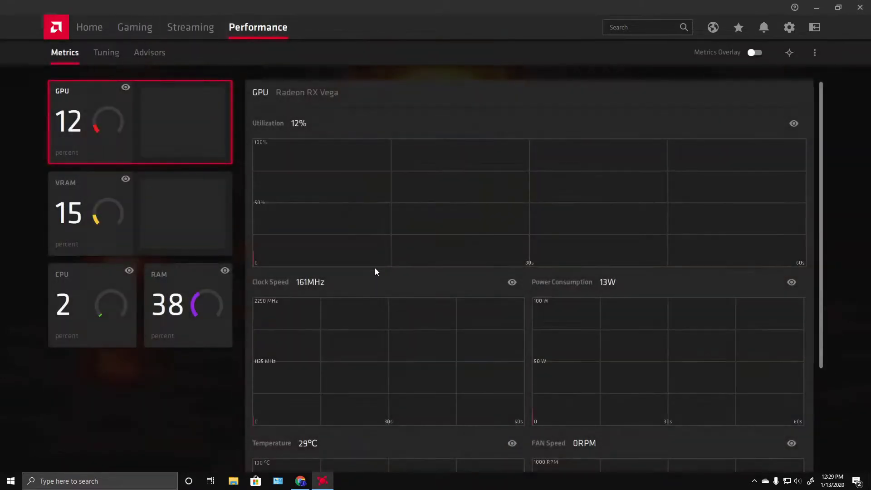
click(112, 52)
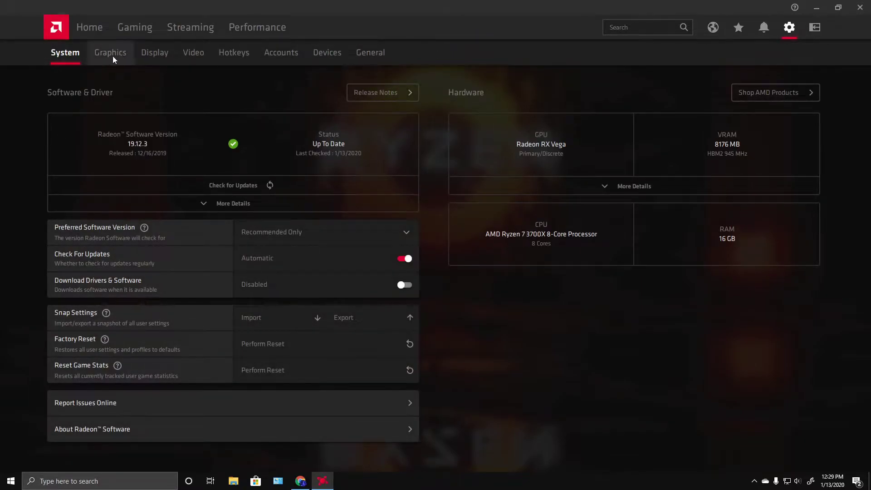
Step: Open Global Graphics settings and expand Advanced to review anti-aliasing and tessellation options
click(111, 56)
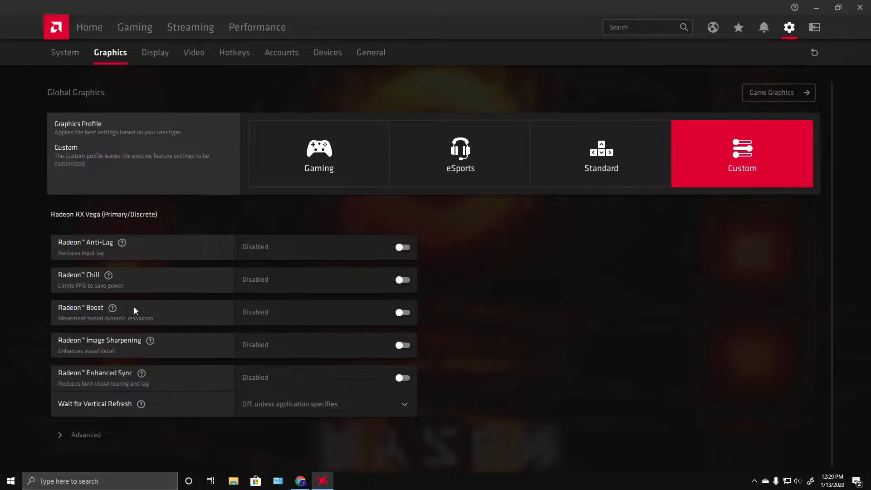
click(80, 433)
scroll(346, 358, down, 8)
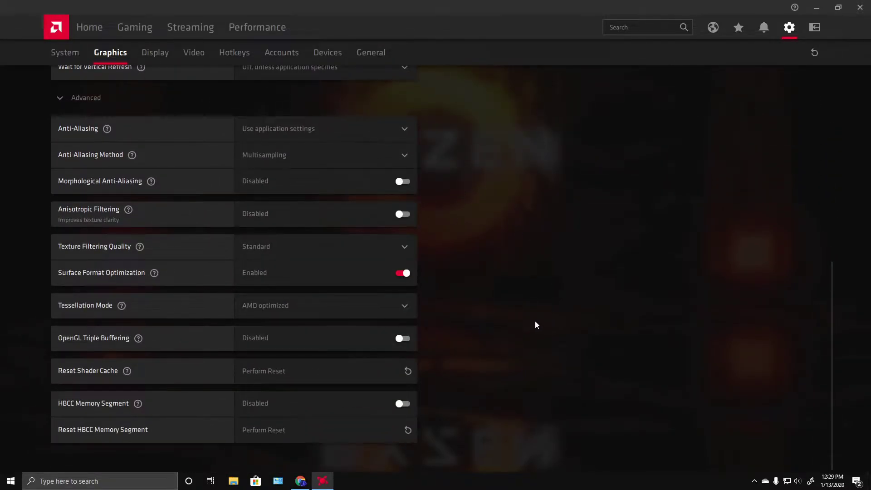
scroll(624, 276, up, 8)
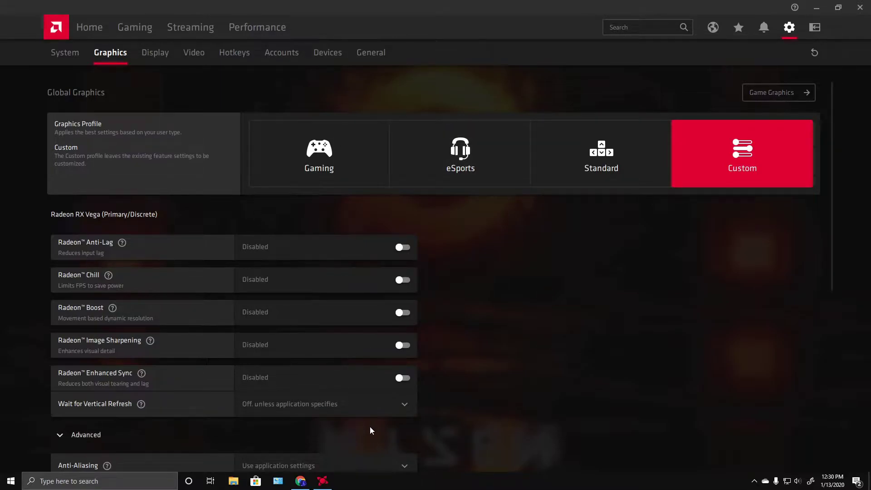
Step: Try Radeon Image Sharpening and Radeon Boost at 83.3% minimum resolution, then switch both off
click(402, 344)
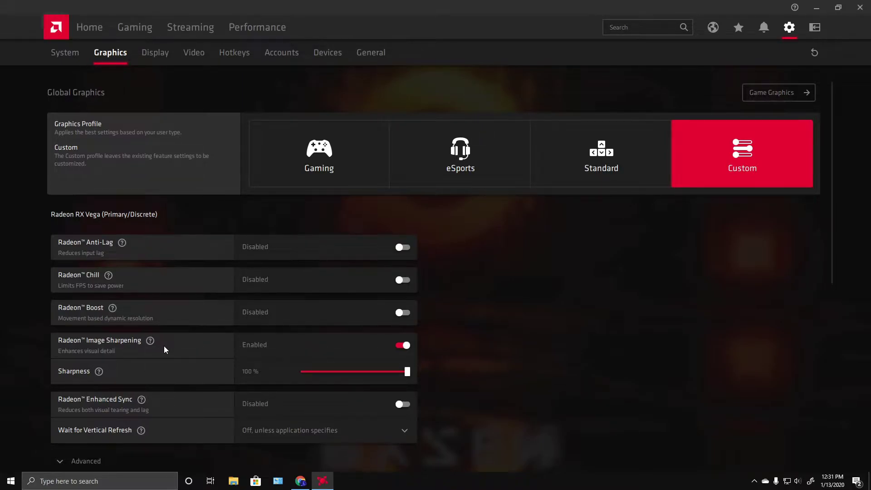
click(401, 312)
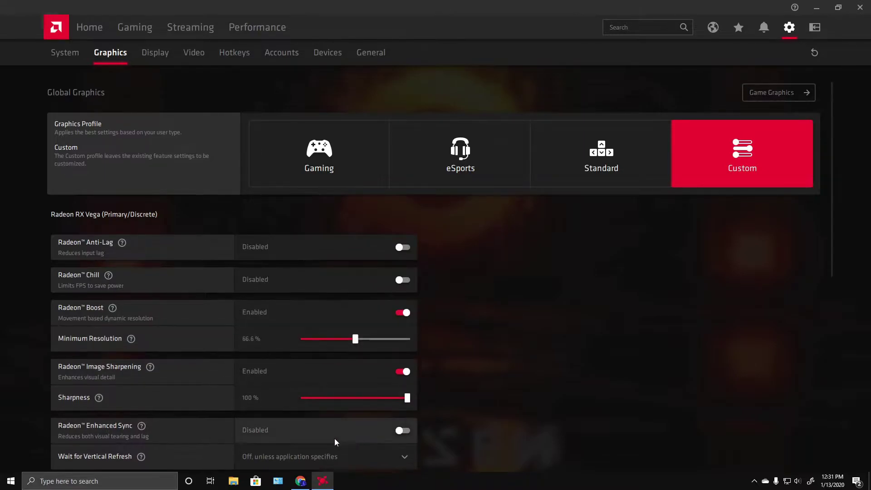
click(393, 341)
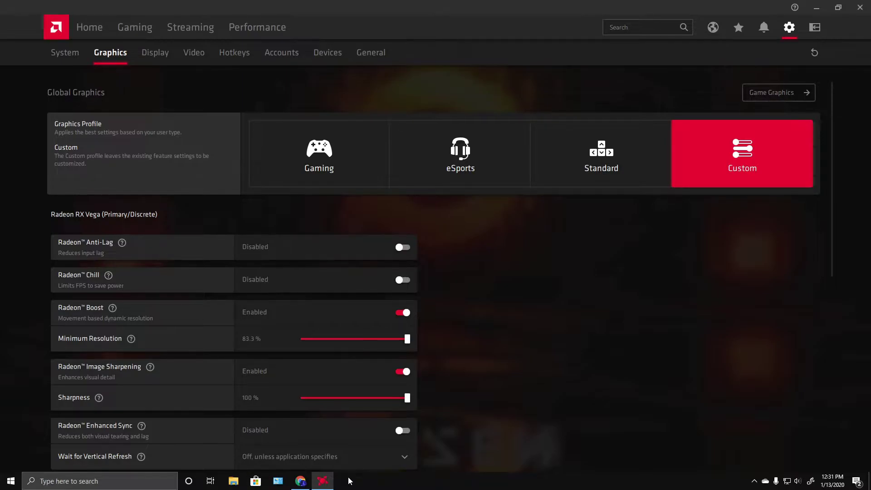
click(402, 372)
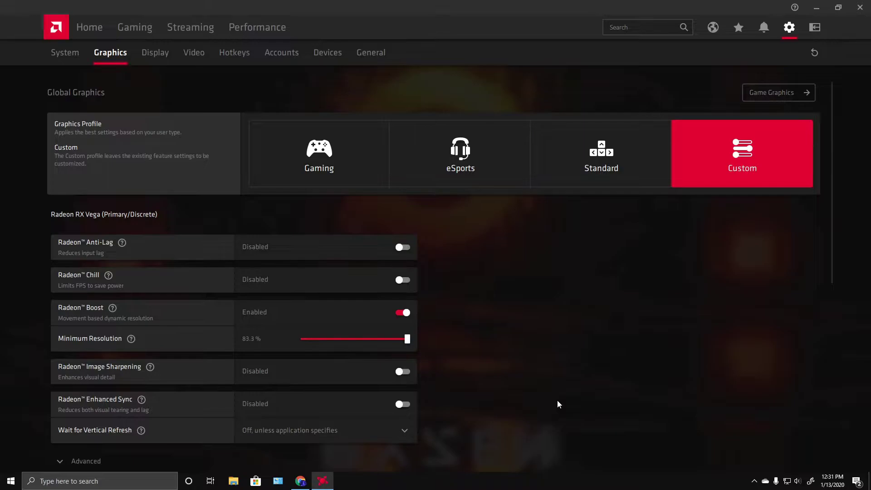
click(405, 314)
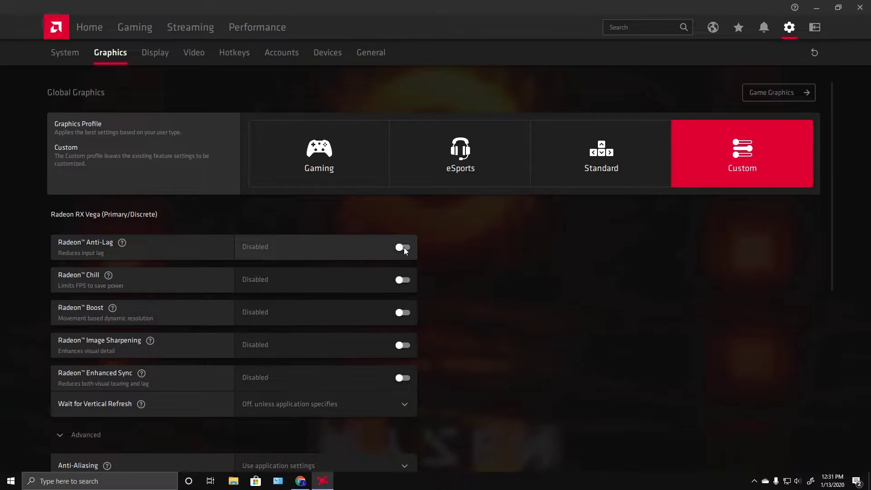
Step: Re-enable Radeon Image Sharpening at 100% sharpness and Radeon Boost at 83.3% minimum resolution
scroll(496, 383, down, 3)
scroll(496, 381, down, 5)
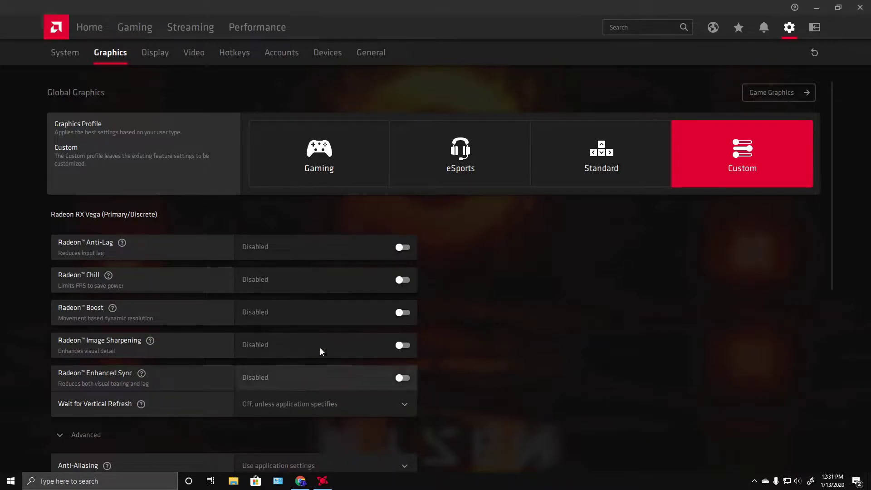
click(404, 344)
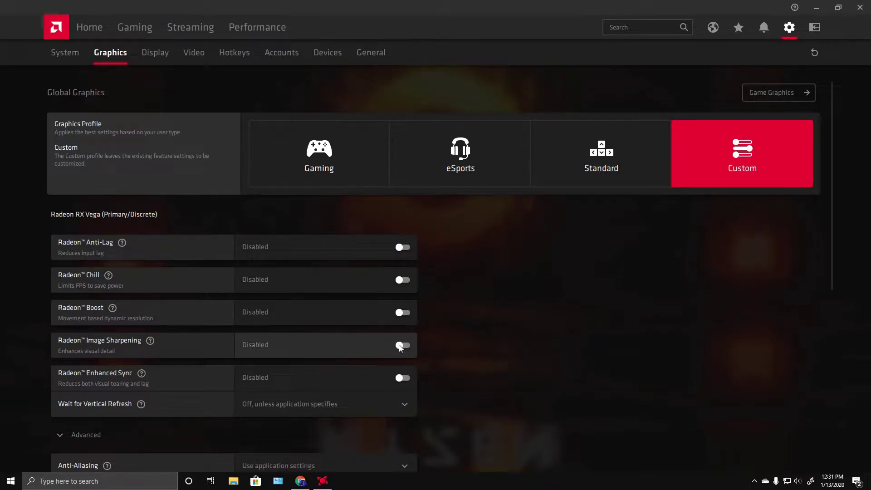
click(406, 311)
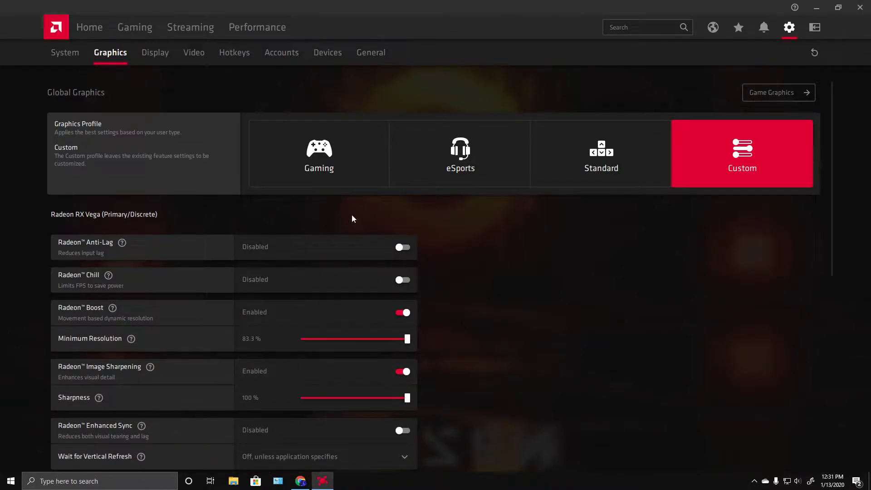
scroll(287, 401, down, 3)
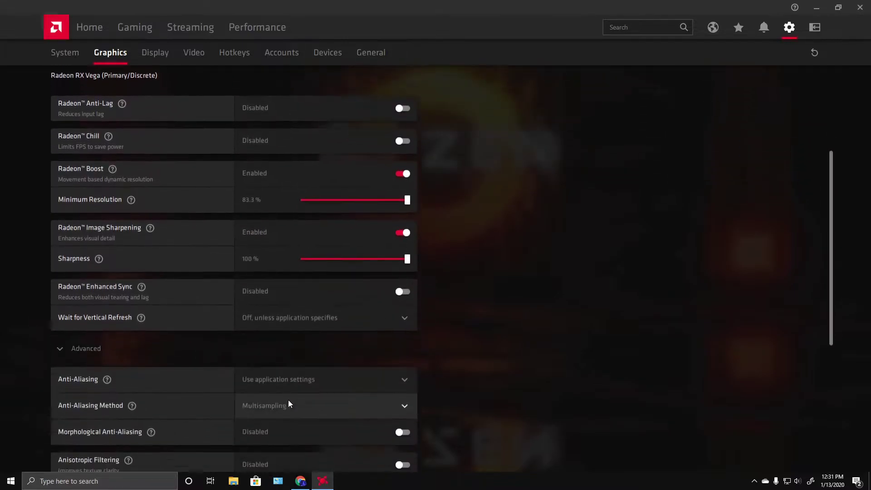
scroll(289, 403, down, 2)
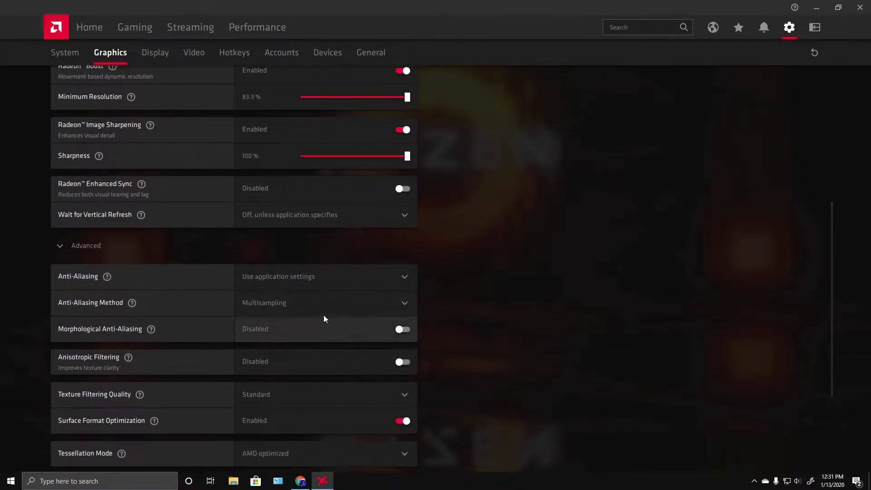
click(353, 276)
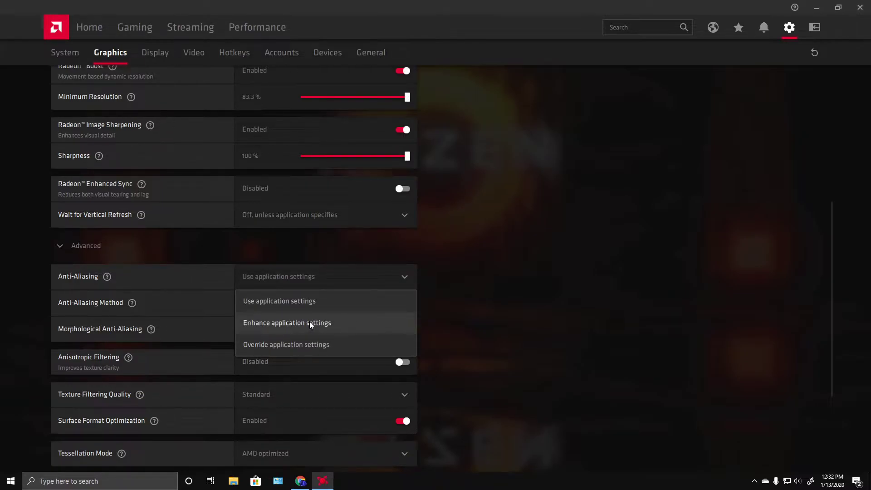
click(314, 301)
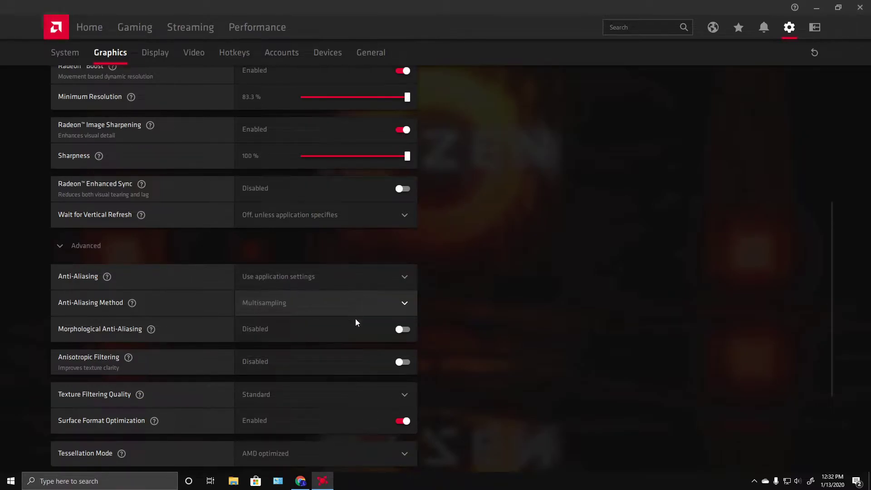
scroll(348, 389, down, 3)
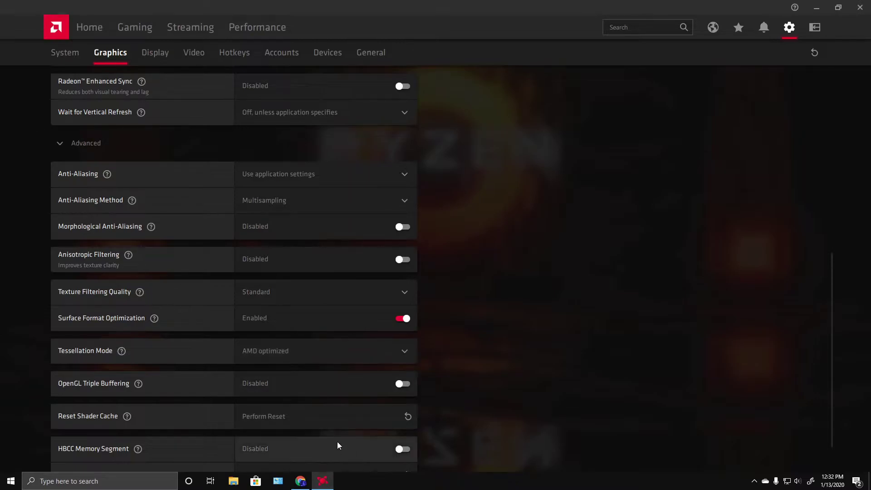
scroll(340, 446, down, 2)
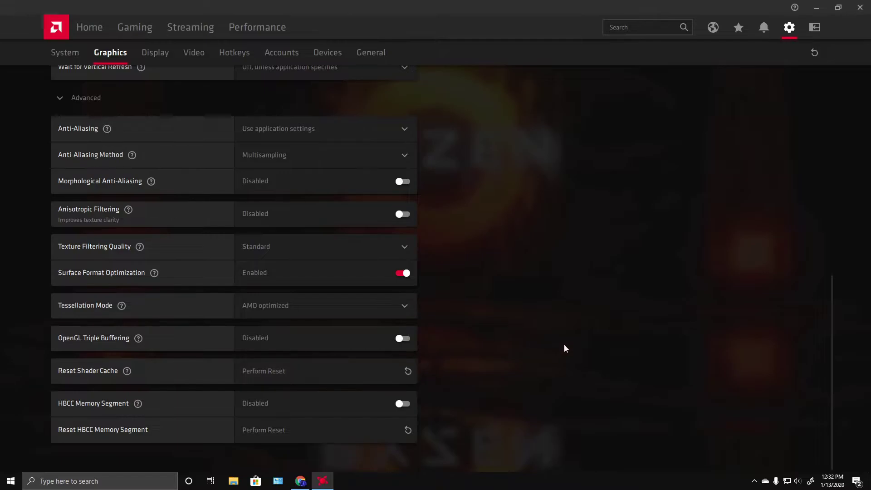
scroll(308, 204, up, 10)
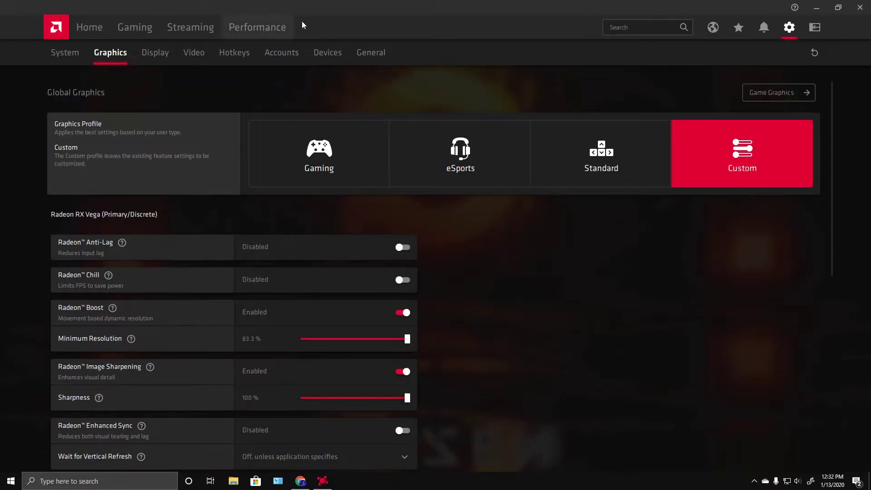
Step: Enable manual GPU tuning with Advanced Control, revealing the 852–1630 MHz frequency states
click(254, 28)
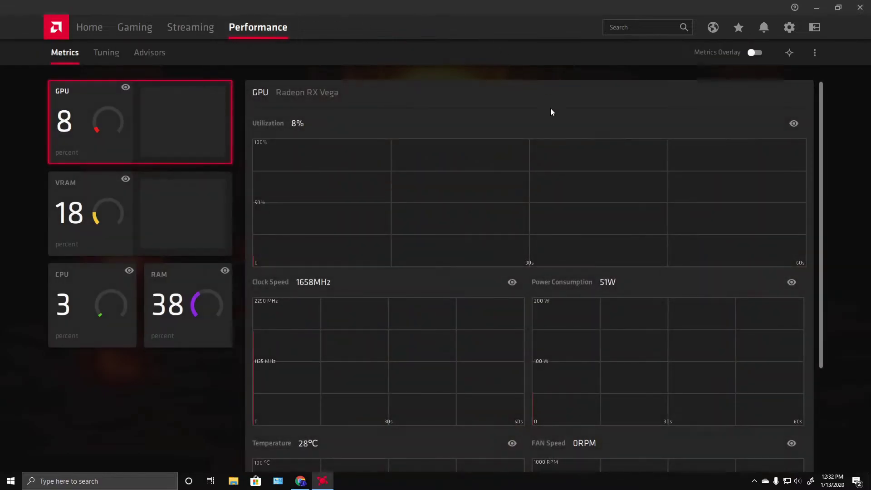
click(111, 51)
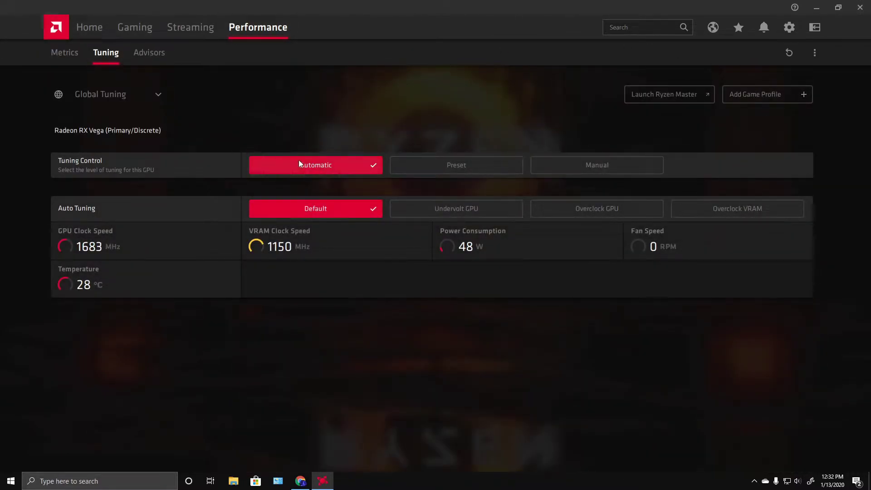
click(624, 167)
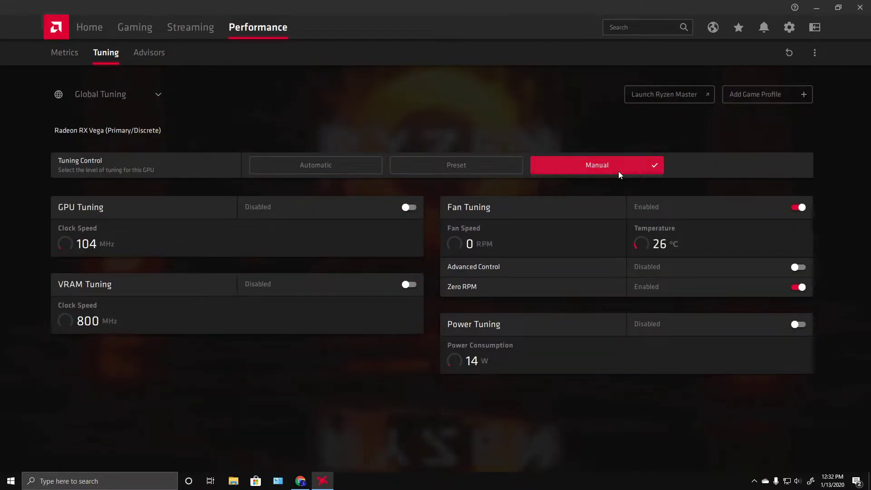
click(409, 207)
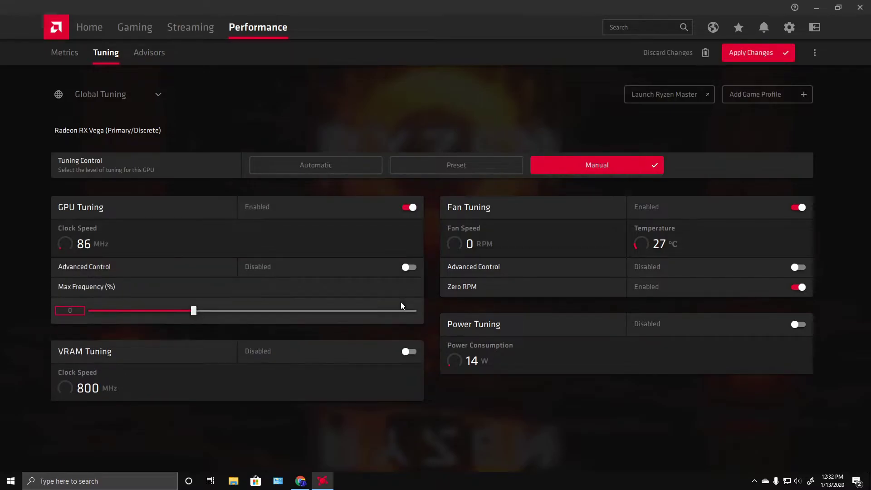
click(407, 268)
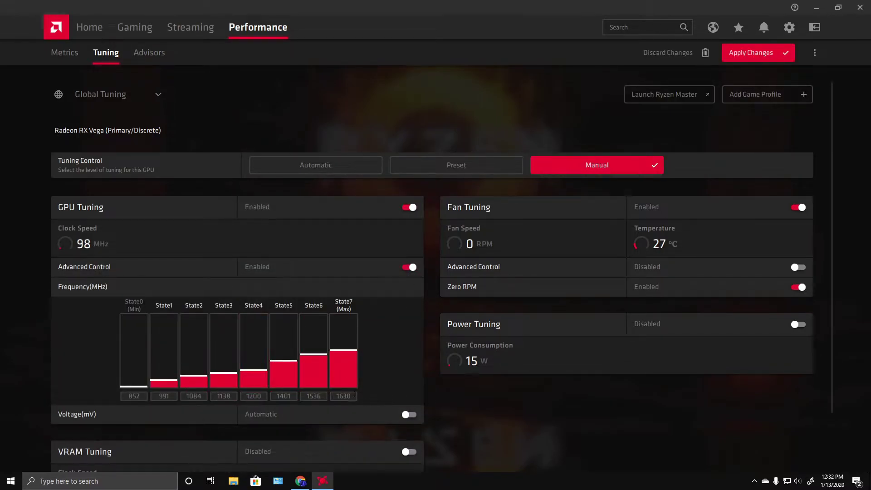
Step: Enter 1740 MHz for the top clock state and switch GPU voltage to Manual
click(349, 396)
key(ctrl+a)
text(1)
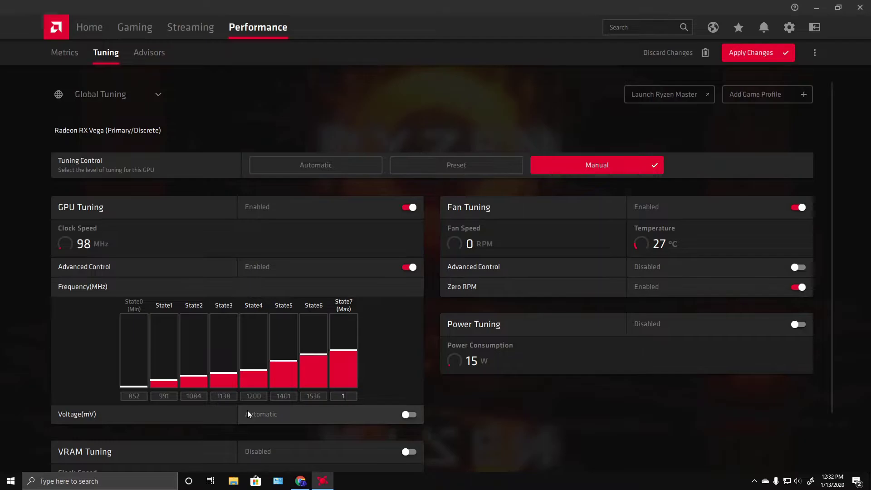
text(740)
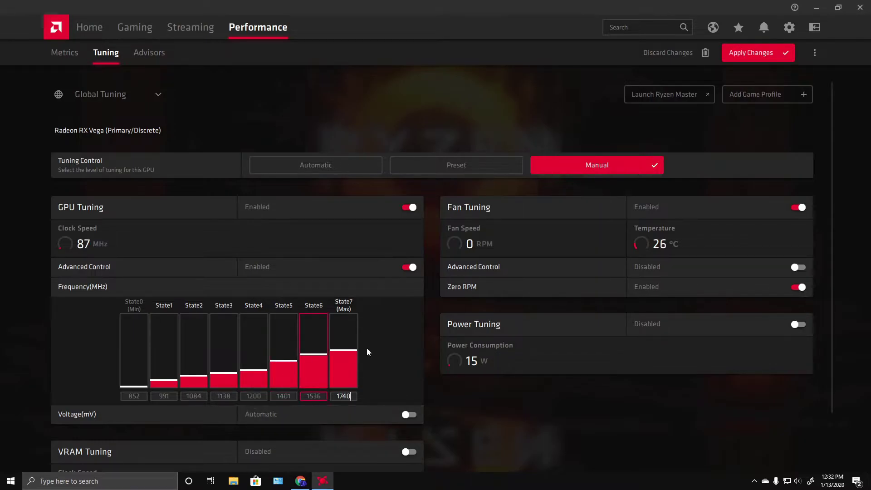
scroll(412, 393, down, 2)
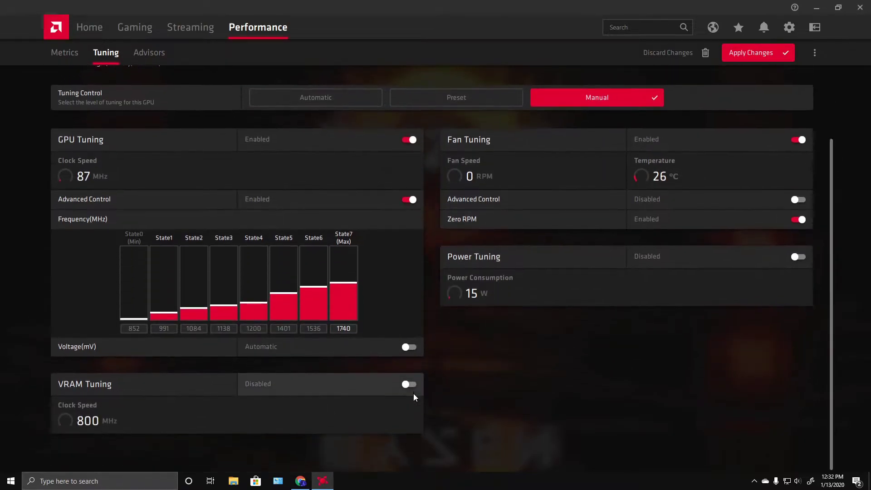
click(412, 346)
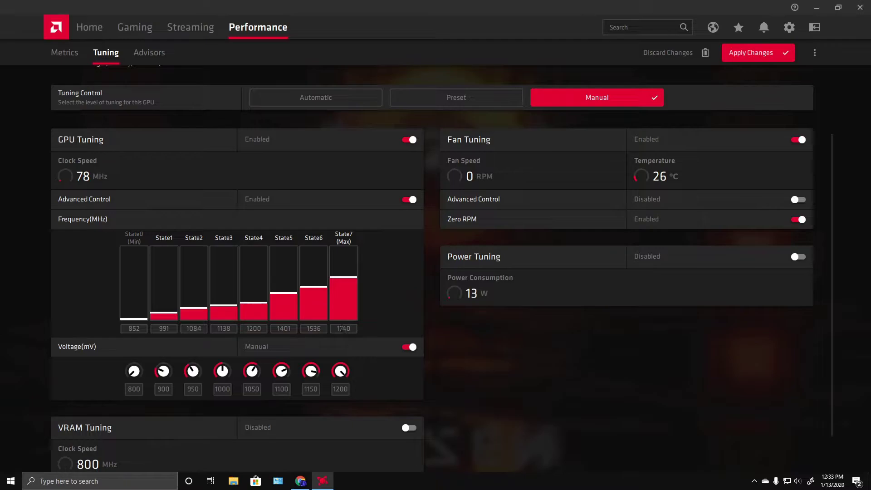
Step: Retype the State7 frequency through 1616, 1680 and 1700 MHz, settling on 1740 MHz
double_click(338, 328)
text(1630)
drag(344, 328, 354, 329)
text(1616)
key(Return)
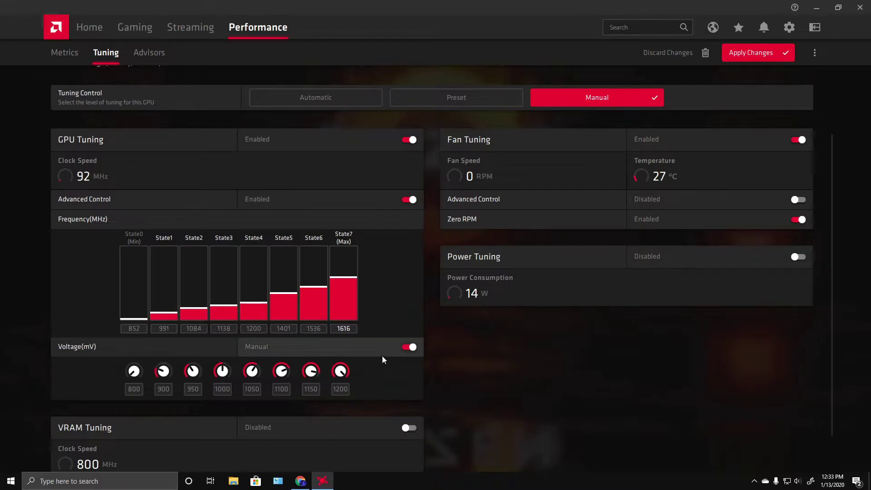
drag(355, 328, 323, 338)
text(1680)
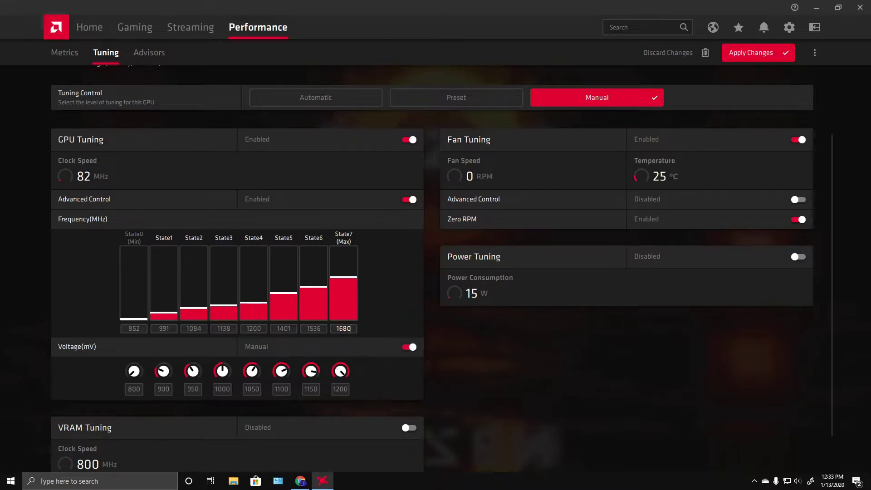
drag(351, 328, 337, 328)
text(1700)
drag(351, 328, 340, 328)
text(740)
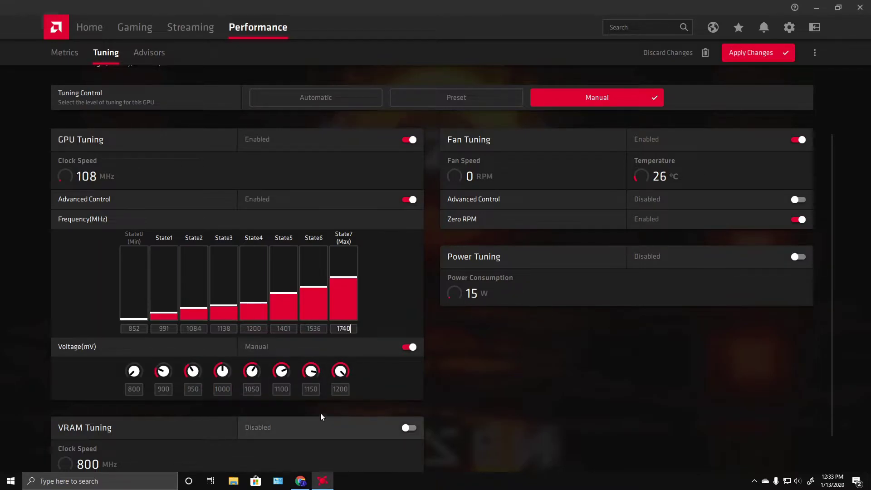
click(372, 383)
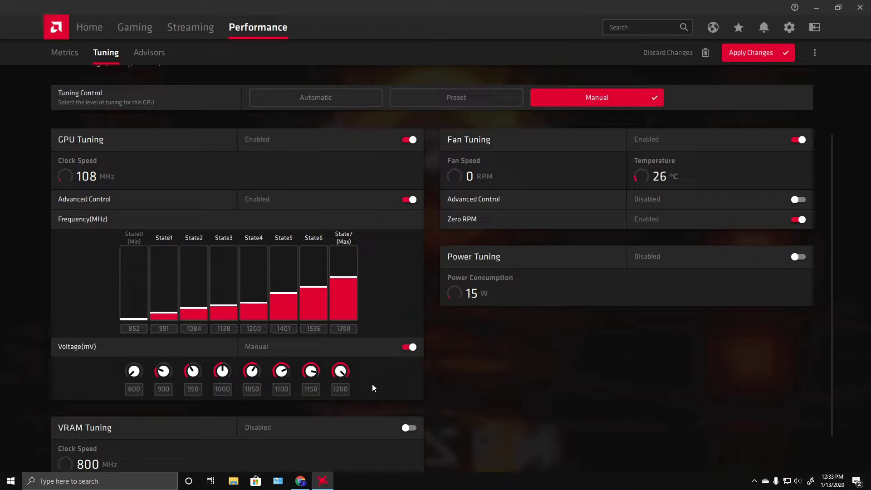
double_click(341, 328)
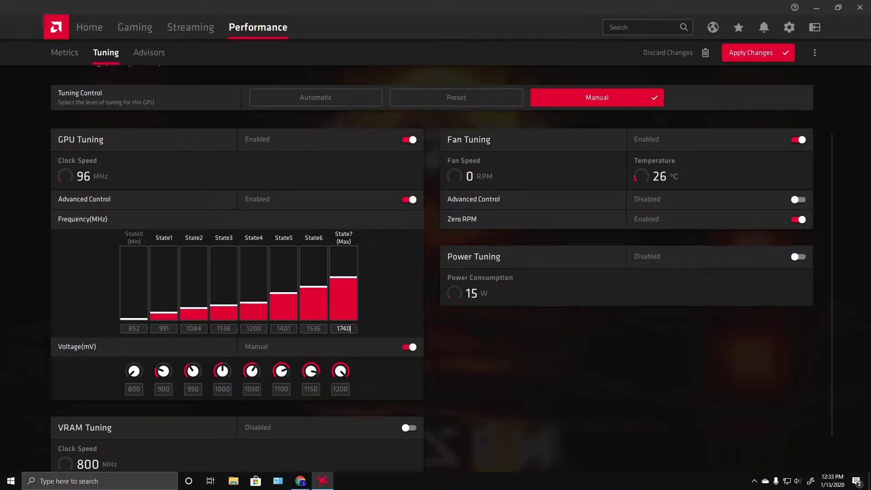
double_click(343, 389)
click(345, 389)
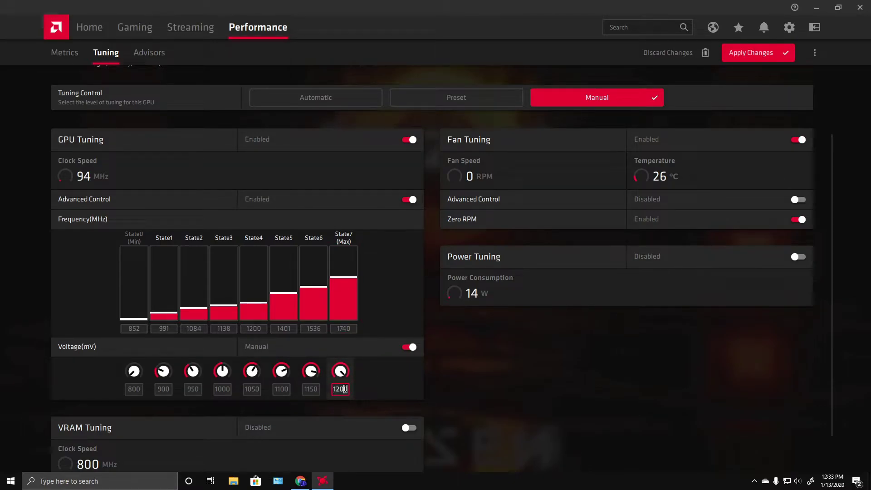
drag(345, 389, 319, 389)
text(1)
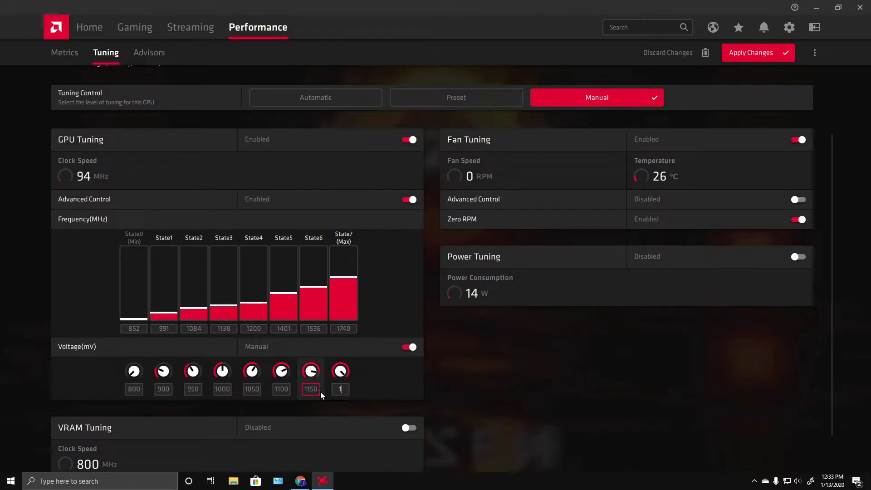
text(1)
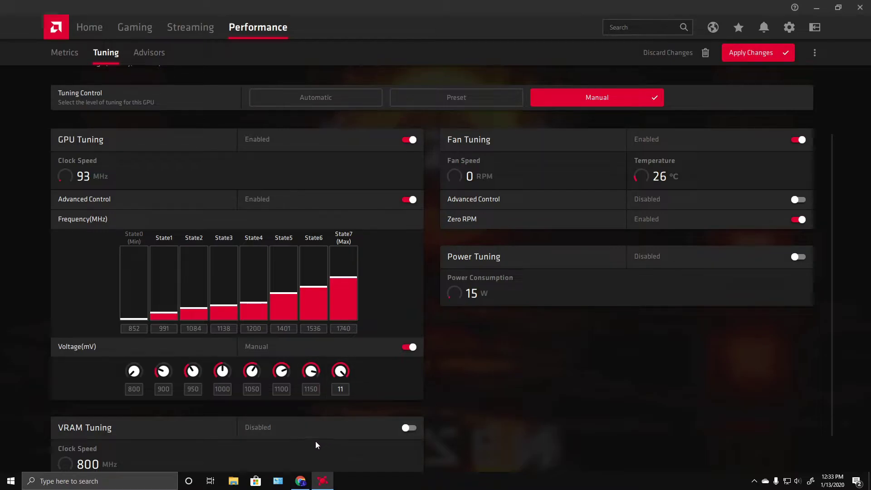
text(75)
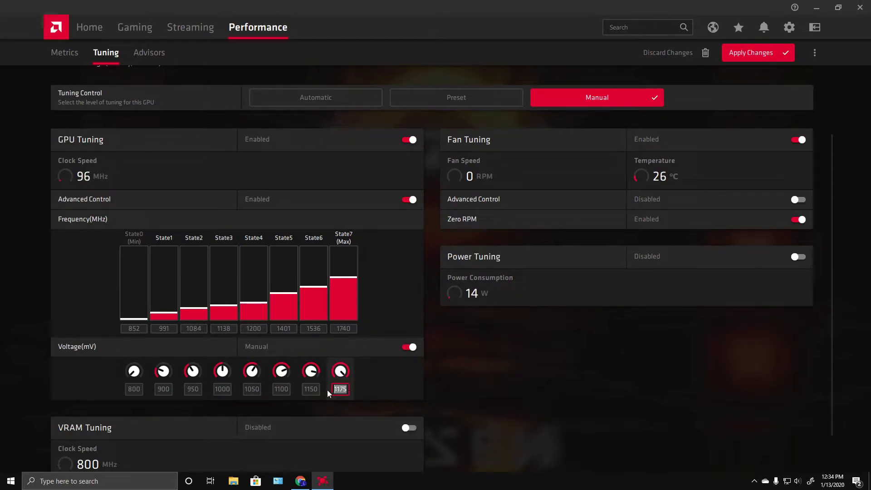
text(11)
text(50)
click(417, 391)
key(BackSpace)
key(BackSpace)
text(60)
click(356, 328)
double_click(355, 328)
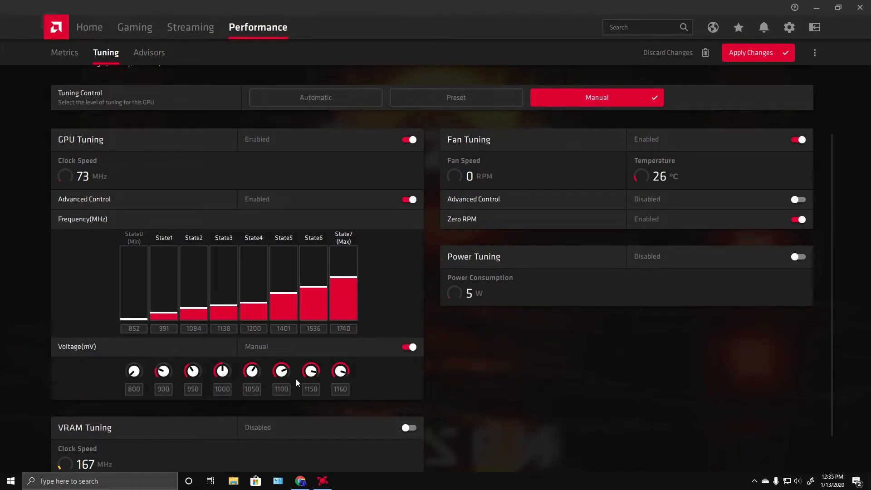
click(340, 389)
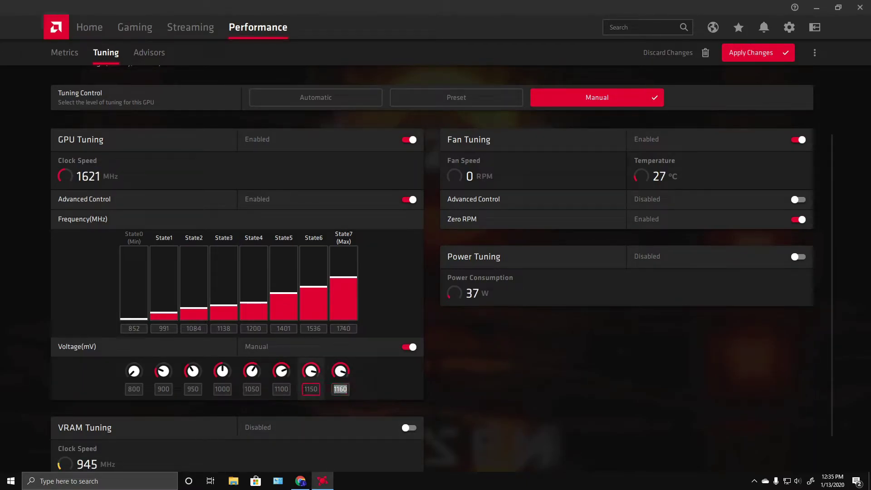
text(1200)
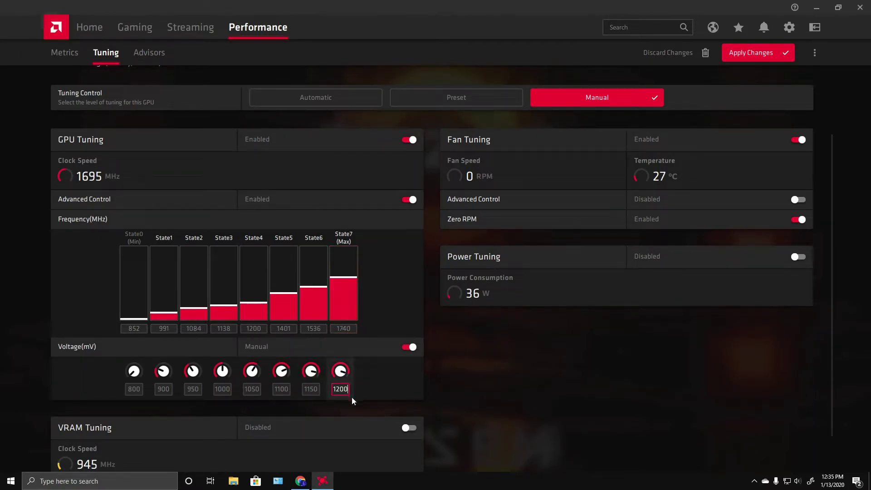
Step: Turn on VRAM Tuning and its Advanced Control per-state frequency editor
scroll(352, 397, down, 1)
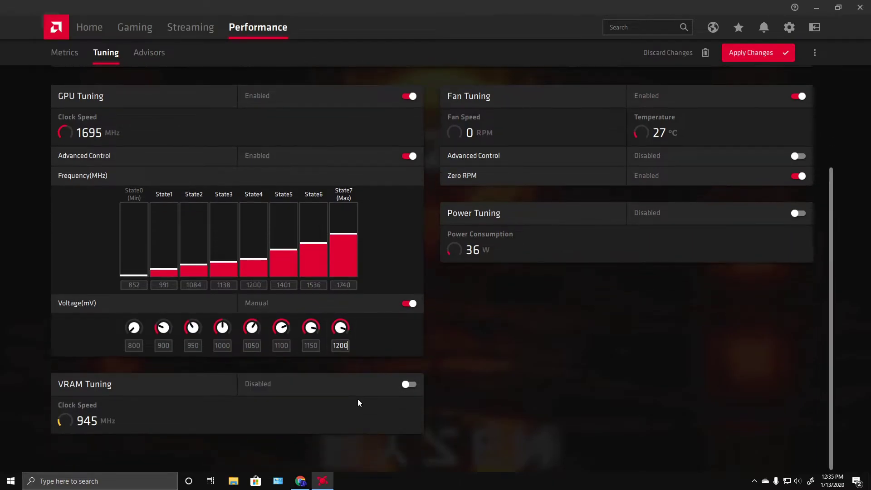
click(408, 385)
scroll(300, 391, down, 2)
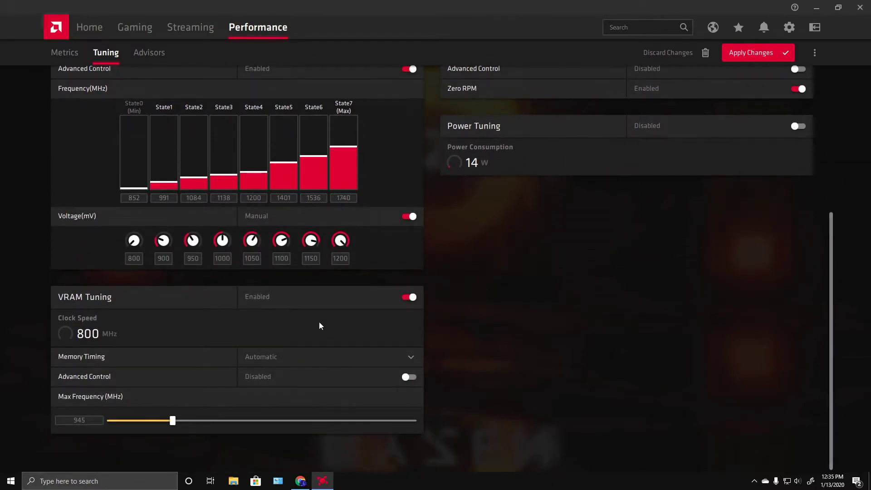
click(411, 380)
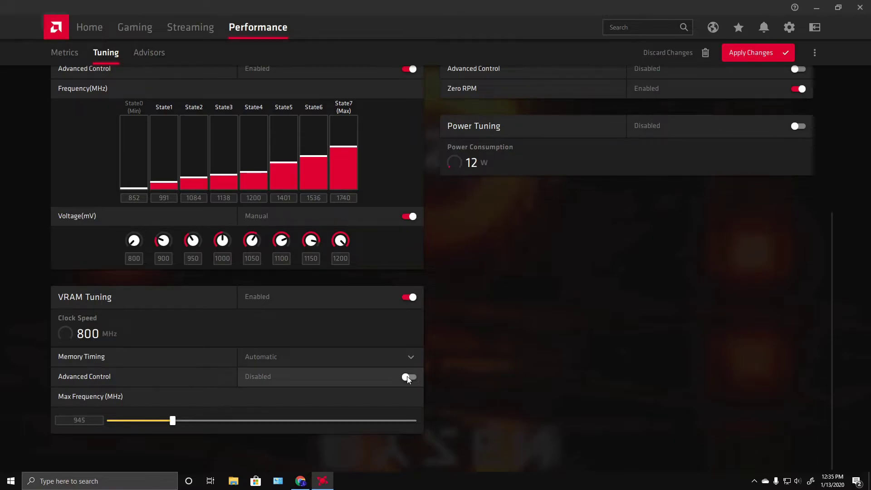
scroll(345, 404, down, 1)
scroll(342, 400, down, 2)
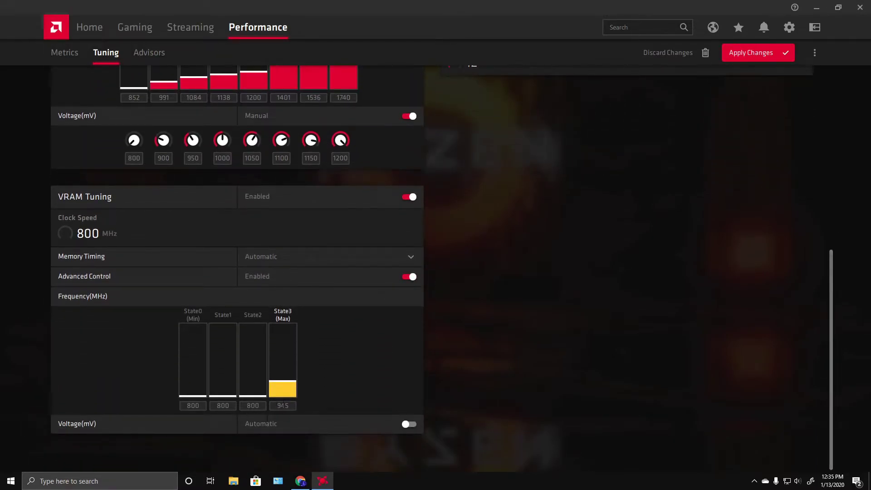
Step: Switch VRAM voltage to Manual and raise the State3 memory clock from 945 to 950 MHz
drag(286, 405, 277, 405)
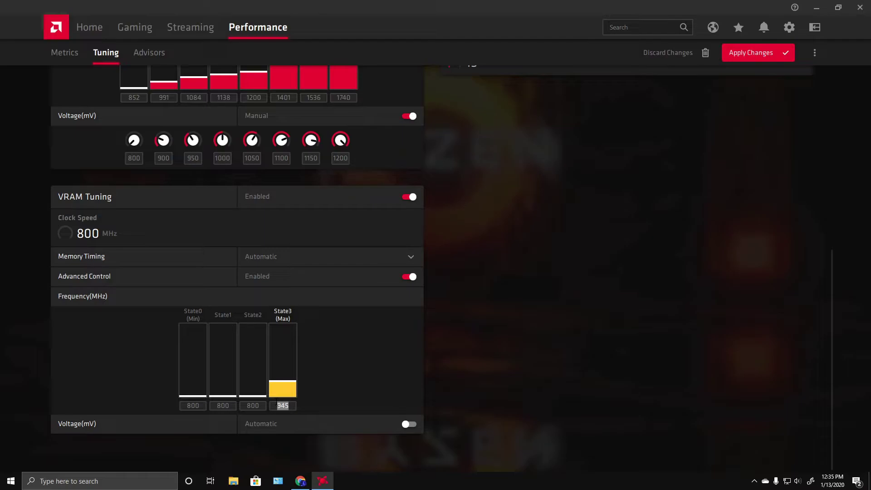
click(409, 424)
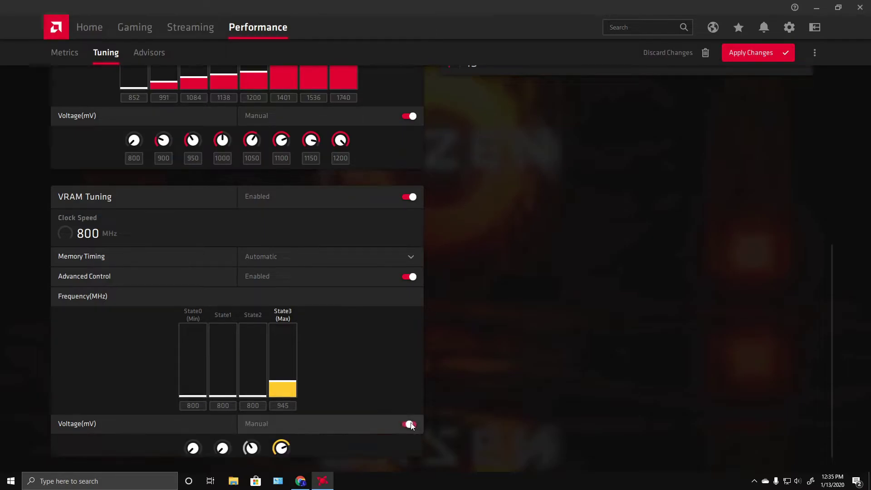
scroll(379, 378, down, 2)
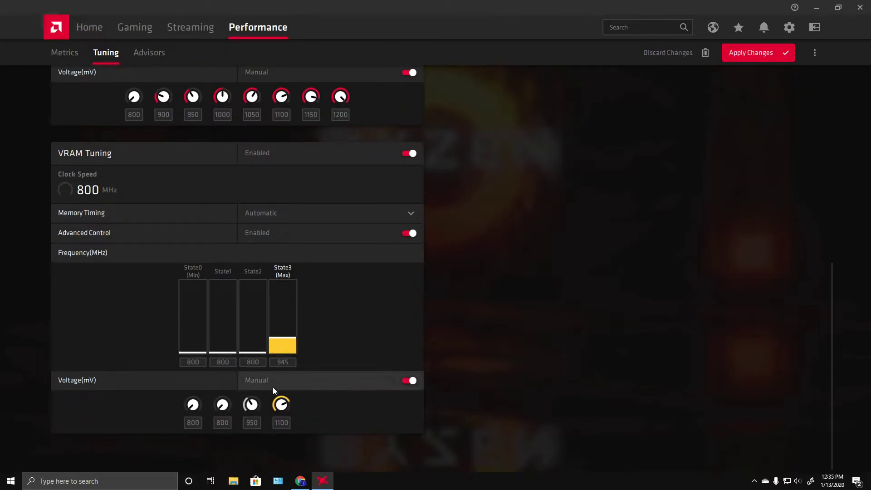
click(286, 361)
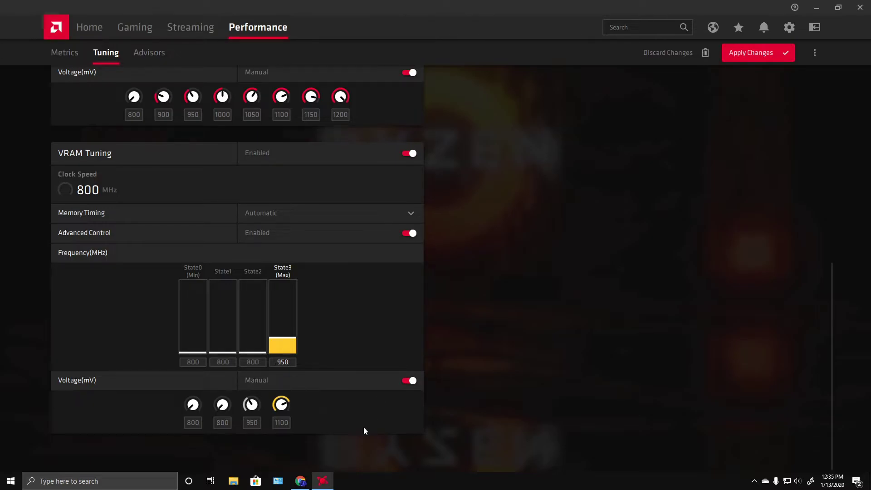
Step: Enable power limit tuning and raise the Power Limit slider to its +50% maximum
scroll(679, 384, up, 8)
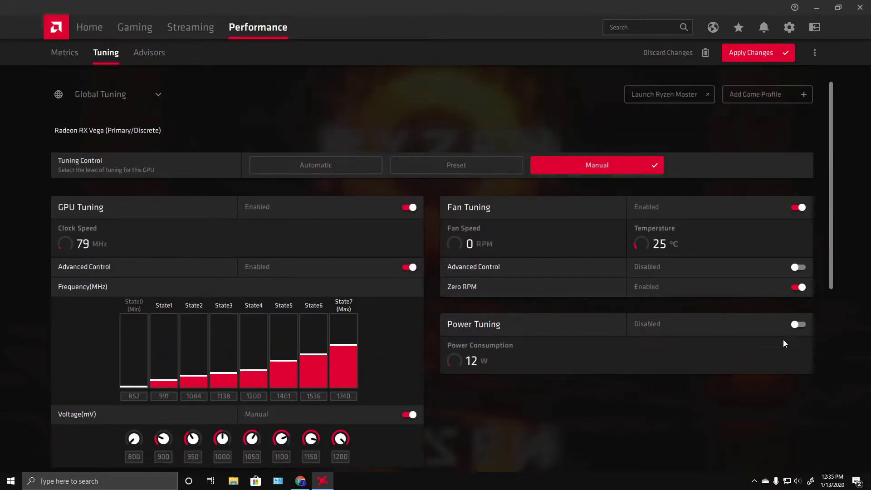
click(798, 324)
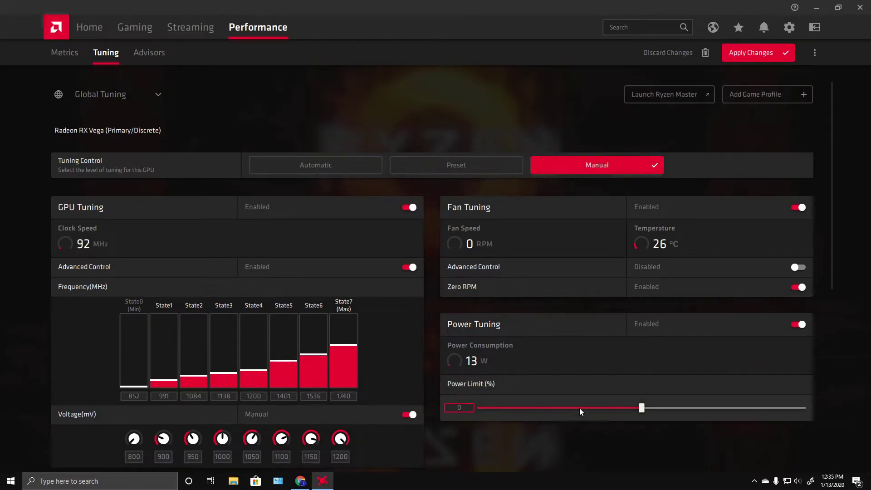
drag(643, 410, 831, 418)
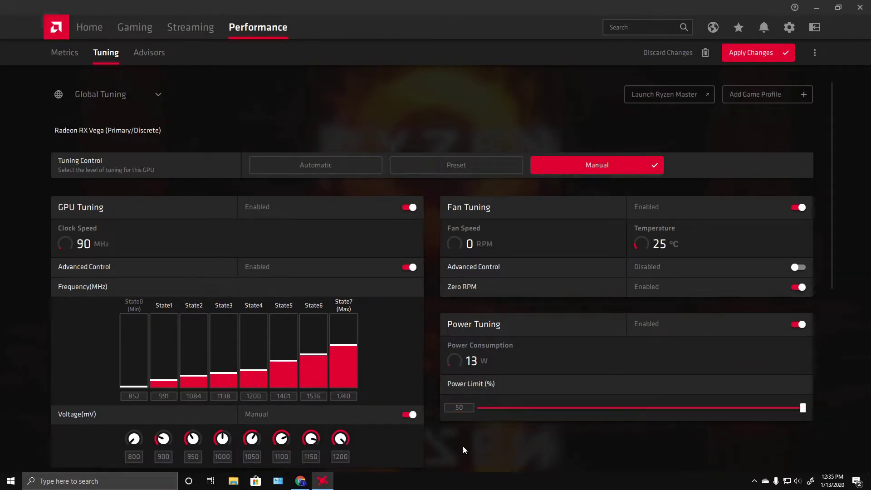
scroll(402, 385, down, 6)
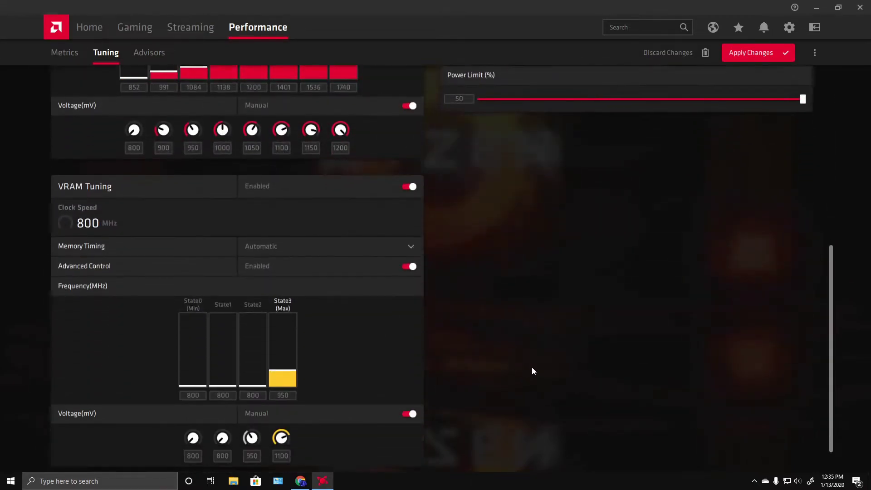
scroll(537, 366, up, 3)
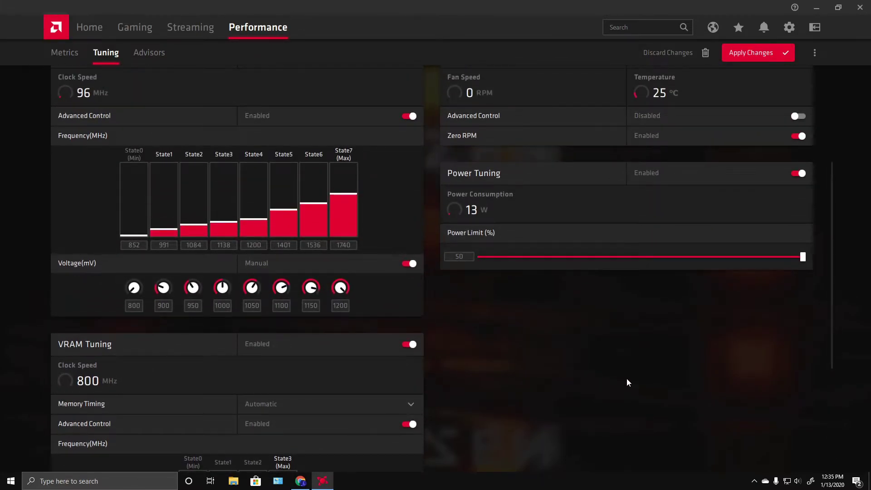
scroll(627, 378, up, 3)
scroll(345, 408, down, 3)
Step: Apply all GPU and VRAM tuning changes and minimize Radeon Software
click(340, 308)
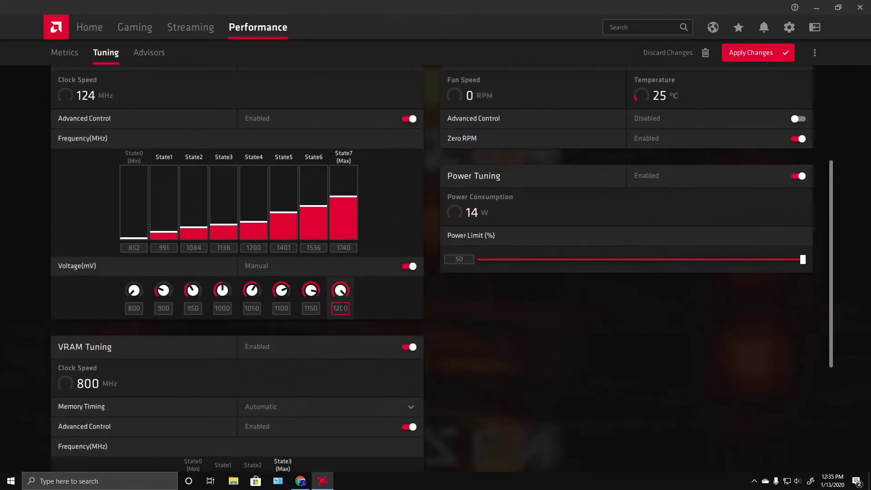
scroll(569, 407, down, 4)
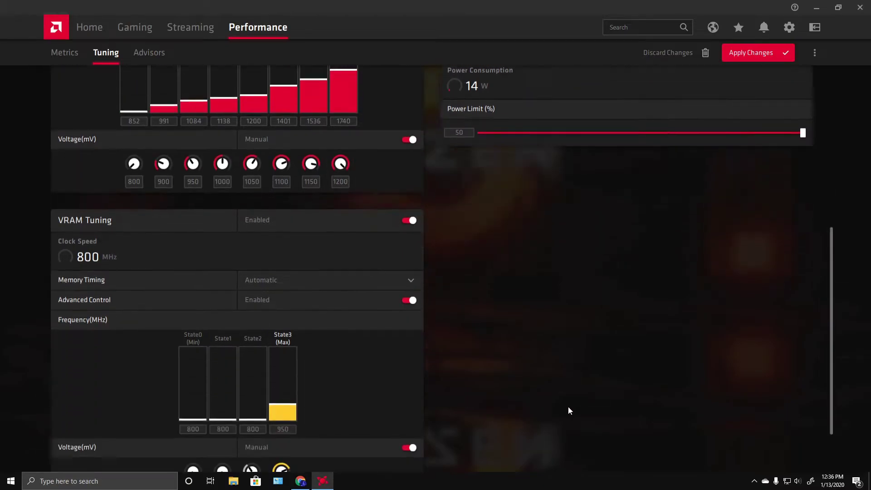
scroll(567, 408, up, 4)
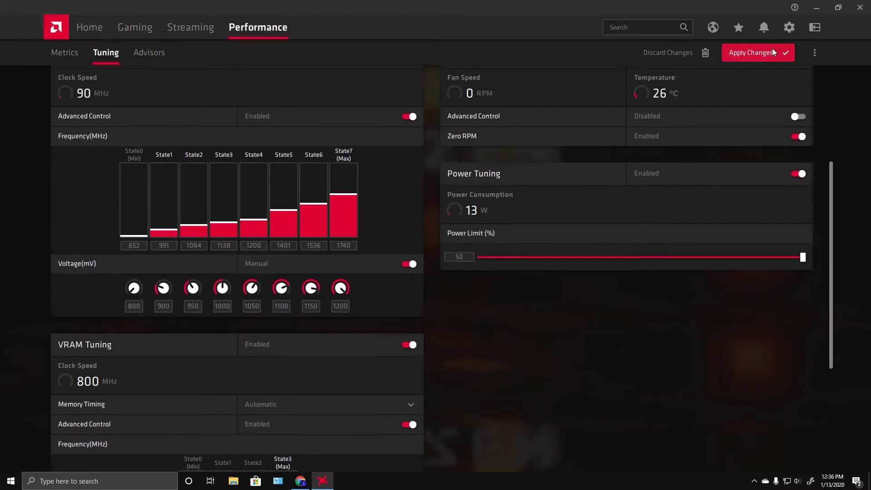
click(756, 53)
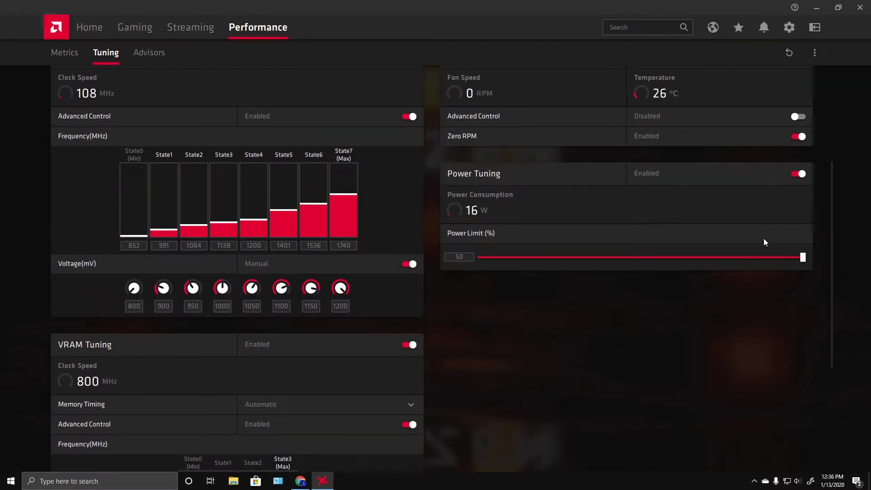
click(816, 8)
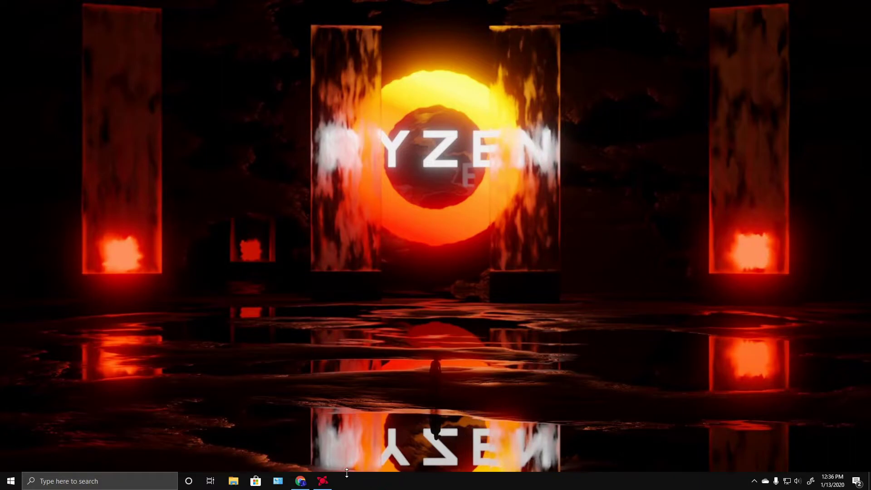
Step: Run the FurMark GPU burn-in stress test, about 139 FPS, then restore Radeon Software
click(495, 247)
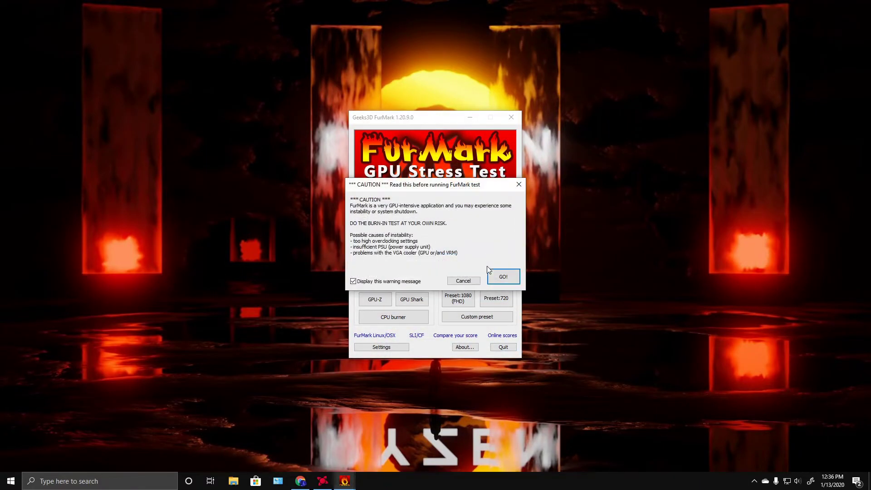
click(507, 282)
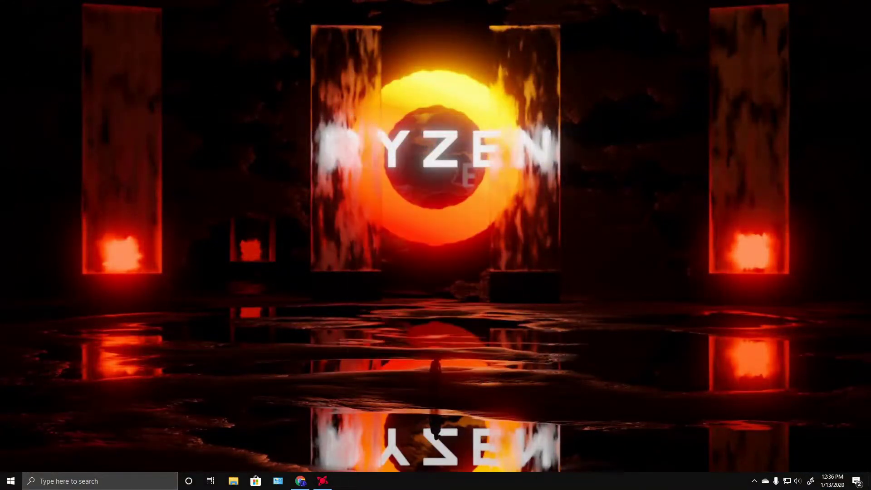
click(331, 483)
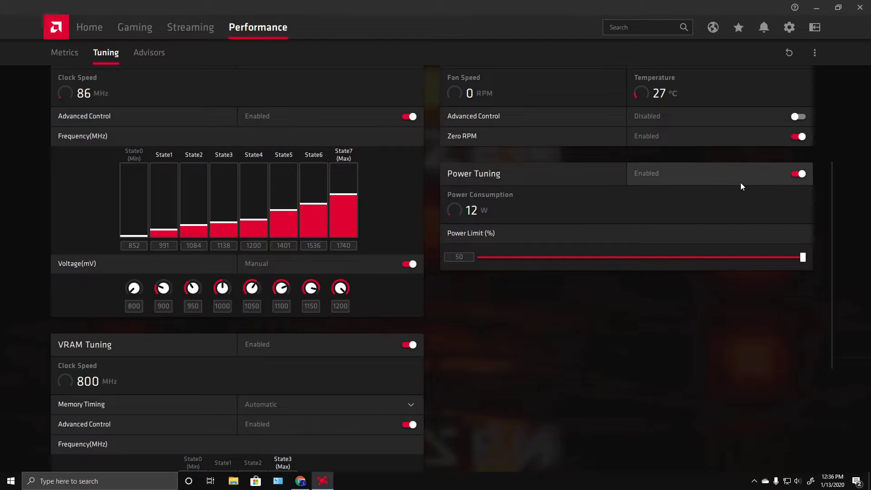
Step: Turn on Fan Tuning Advanced Control to expose the editable fan curve
scroll(703, 263, up, 1)
scroll(704, 265, up, 3)
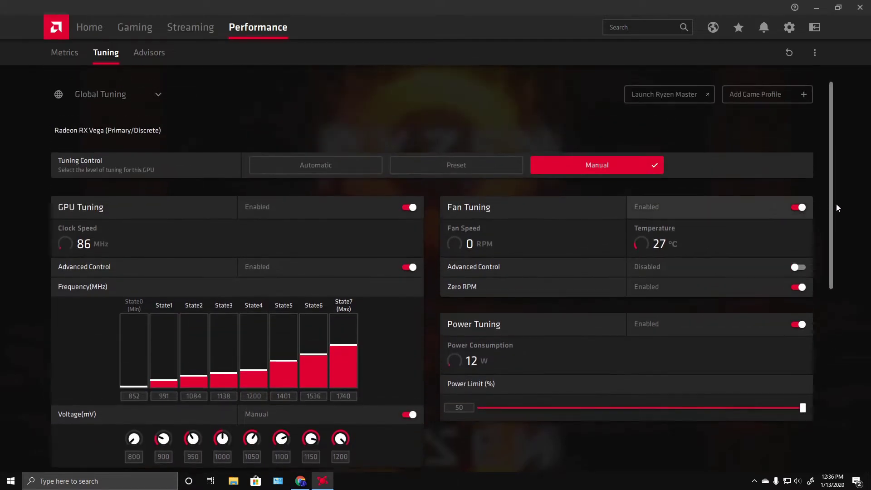
click(797, 268)
scroll(655, 317, down, 3)
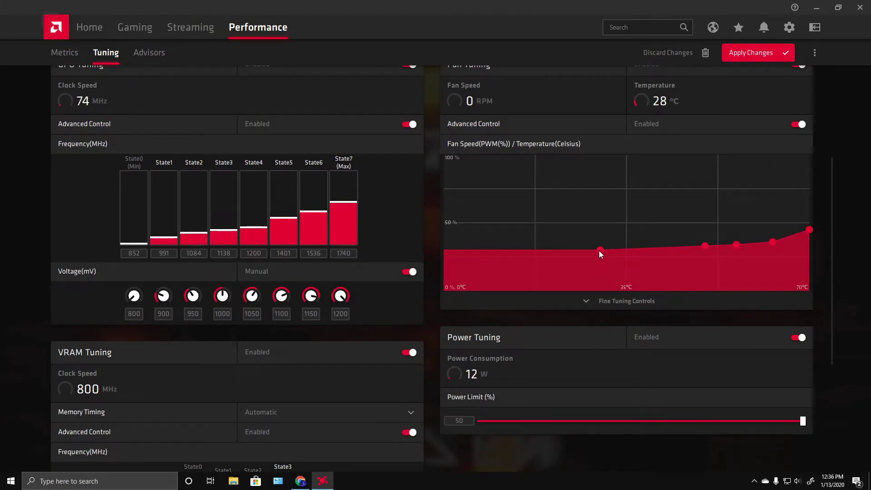
Step: Raise the fan-curve points from 30%, then lower the top points to level near 80%
drag(704, 245, 673, 222)
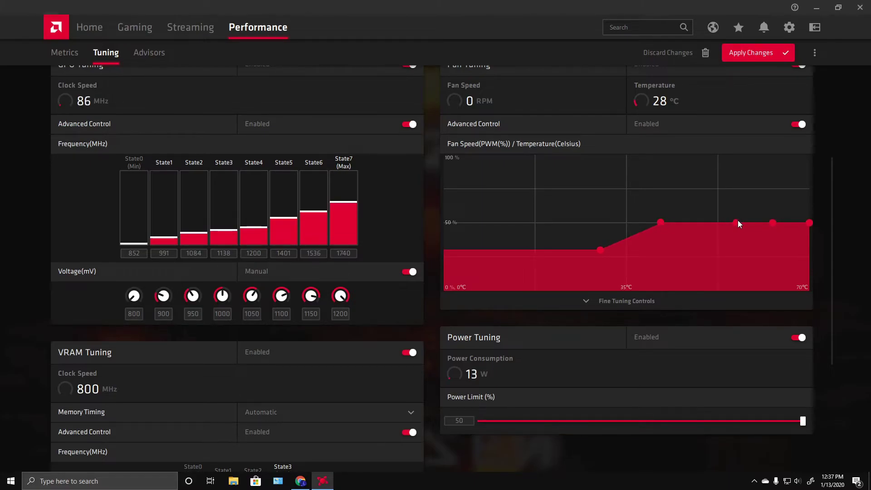
drag(738, 222, 692, 188)
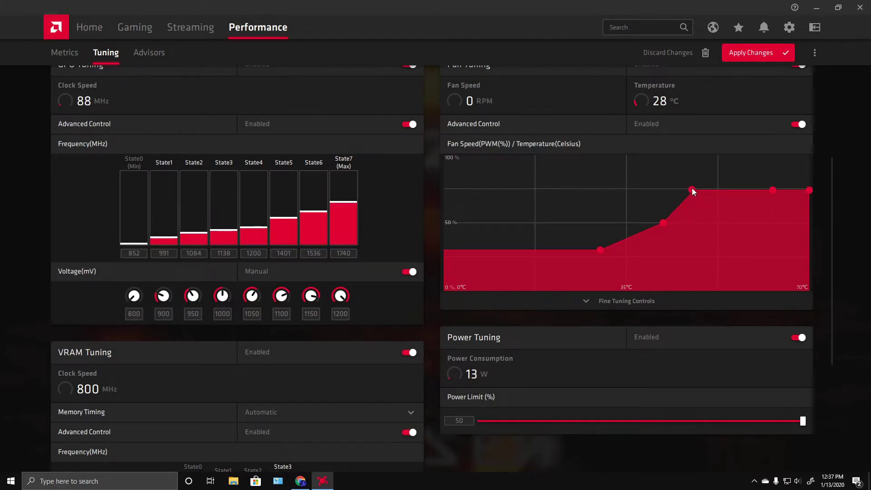
drag(770, 190, 713, 156)
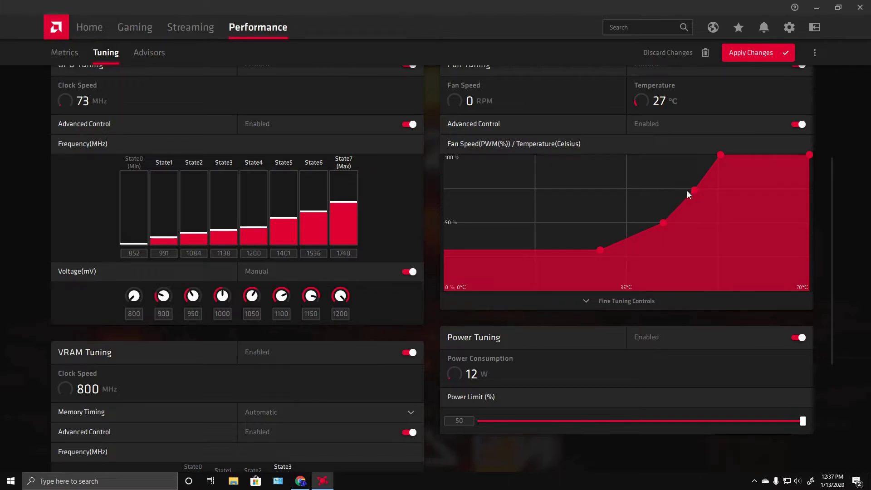
drag(693, 192, 697, 189)
drag(722, 155, 740, 169)
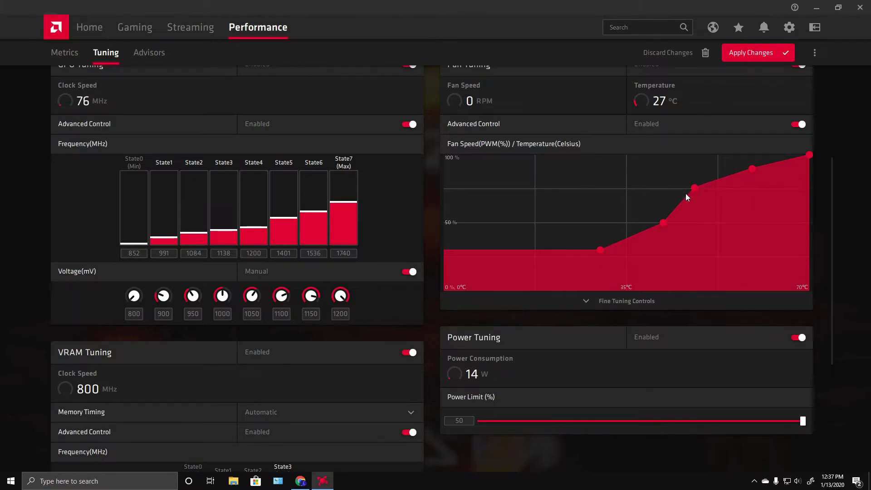
drag(694, 189, 693, 195)
drag(749, 164, 741, 179)
drag(809, 155, 801, 183)
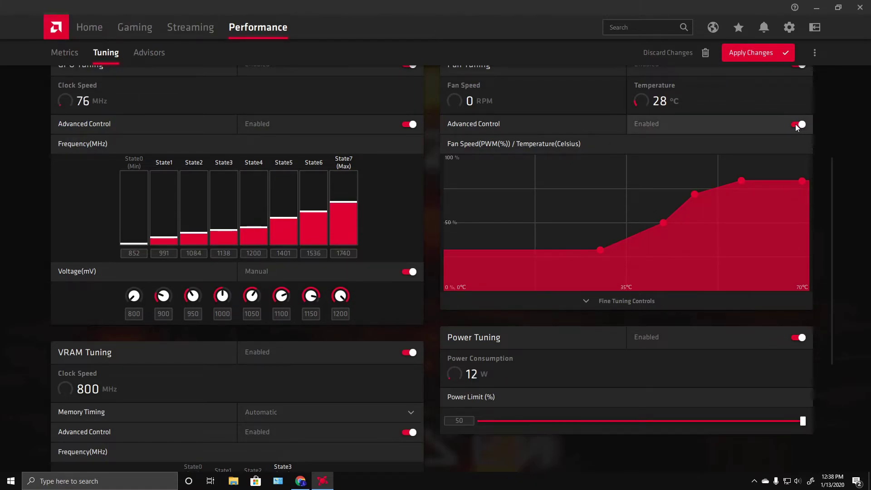
Step: Expand the fan curve's P1–P5 fine tuning values and select P4's temperature value of 57
click(615, 302)
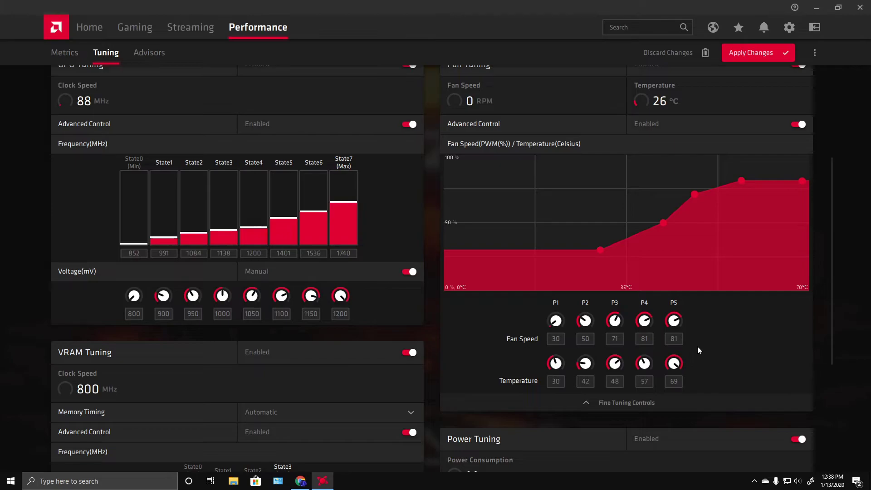
double_click(650, 380)
scroll(608, 245, down, 5)
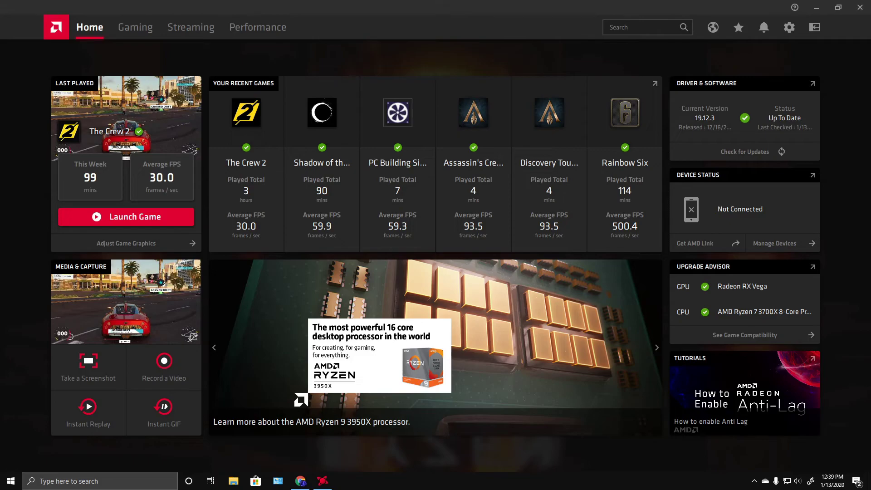
Step: Switch to the AMD drivers help page in Chrome and highlight its sample system specs block
key(alt+Tab)
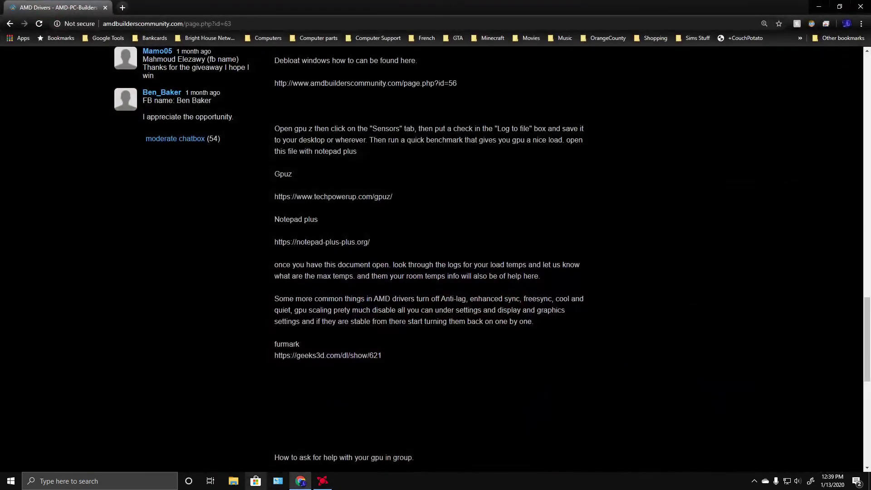
scroll(507, 358, down, 6)
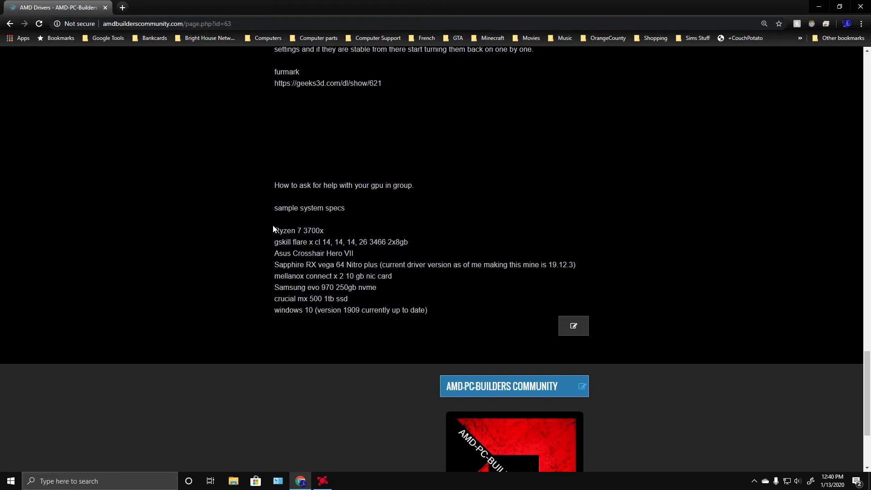
drag(275, 230, 457, 311)
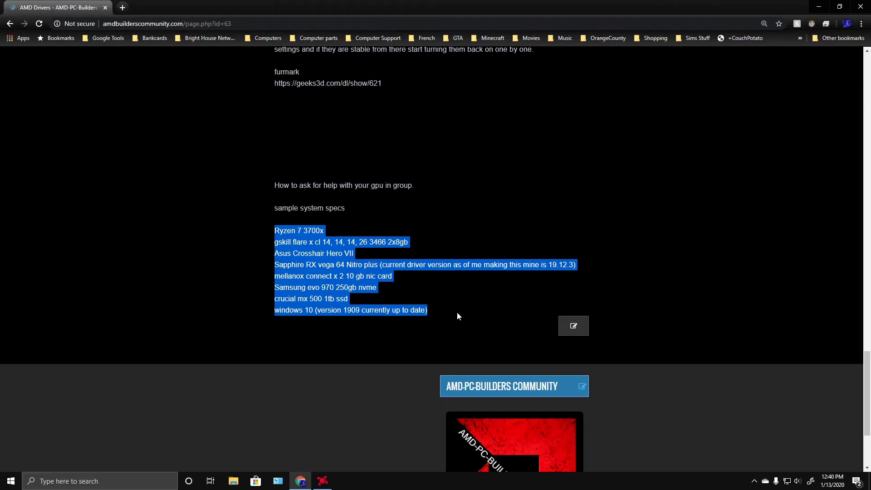
click(342, 272)
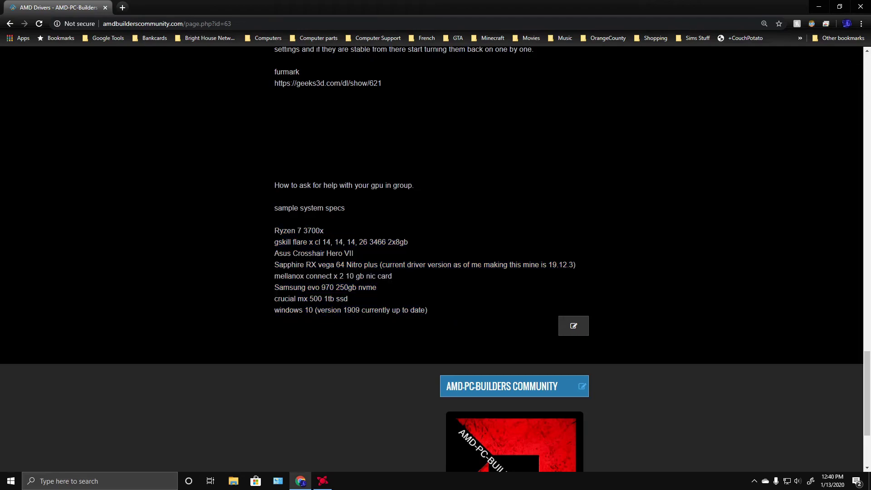
Step: Highlight the driver 19.12.3, G.Skill memory, Ryzen 7 3700x and Windows 10 spec lines one by one
drag(549, 264, 579, 268)
drag(272, 244, 417, 246)
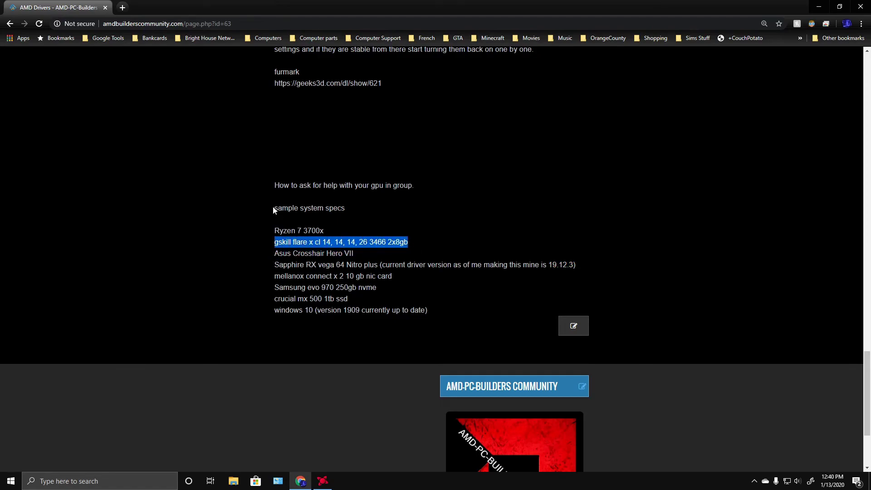
drag(279, 231, 365, 235)
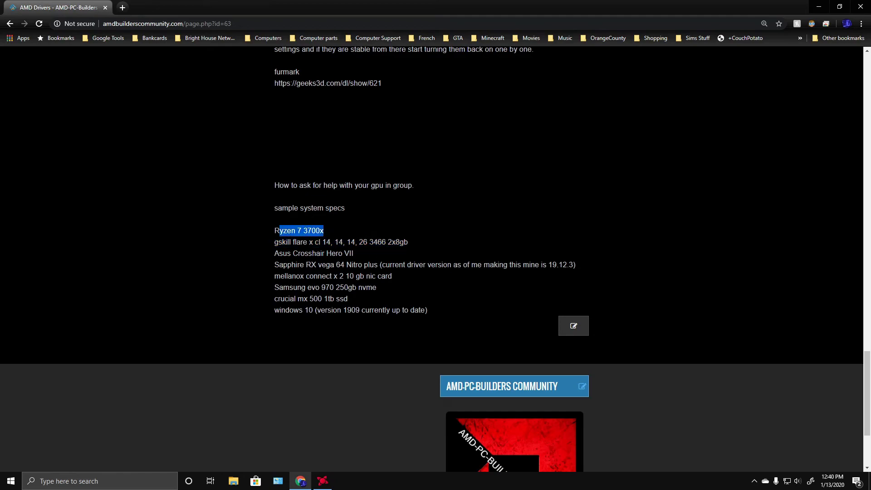
drag(275, 311, 409, 314)
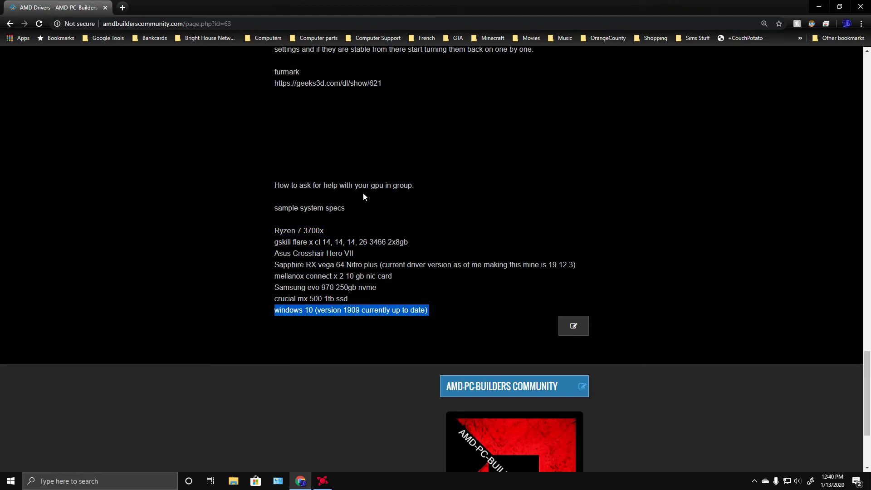
click(526, 220)
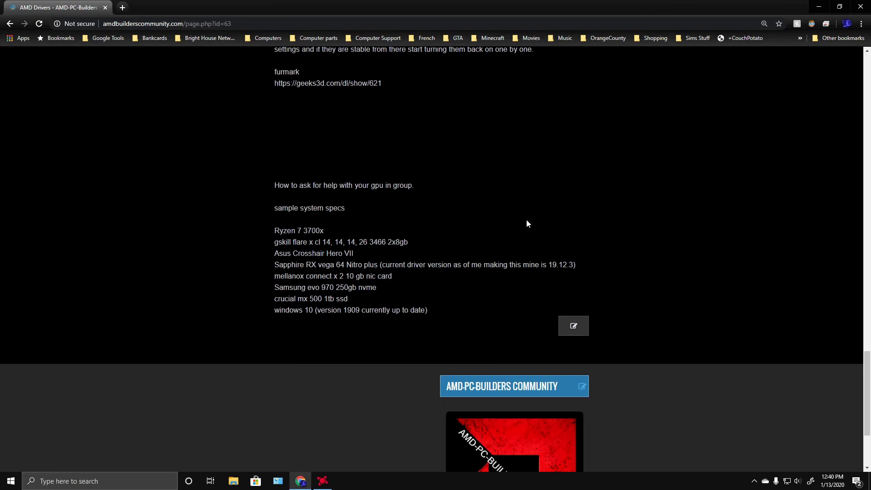